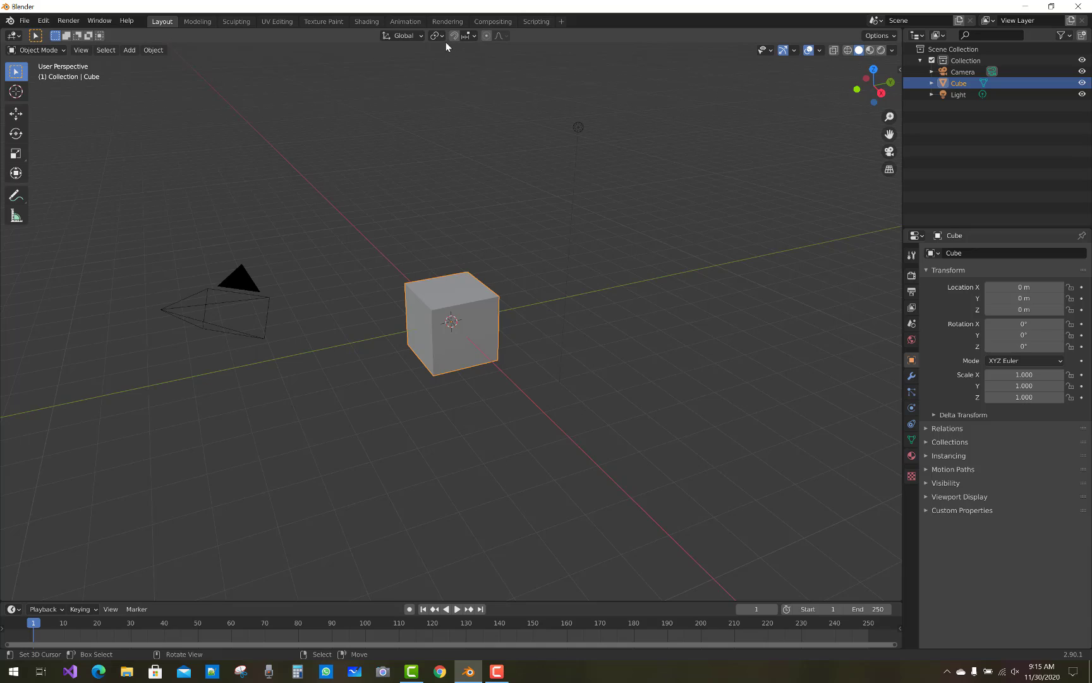
Delete the default cube and add a Monkey mesh at the scene origin
{"action": "left_click", "coordinate": [443, 38]}
{"action": "key", "text": "Delete"}
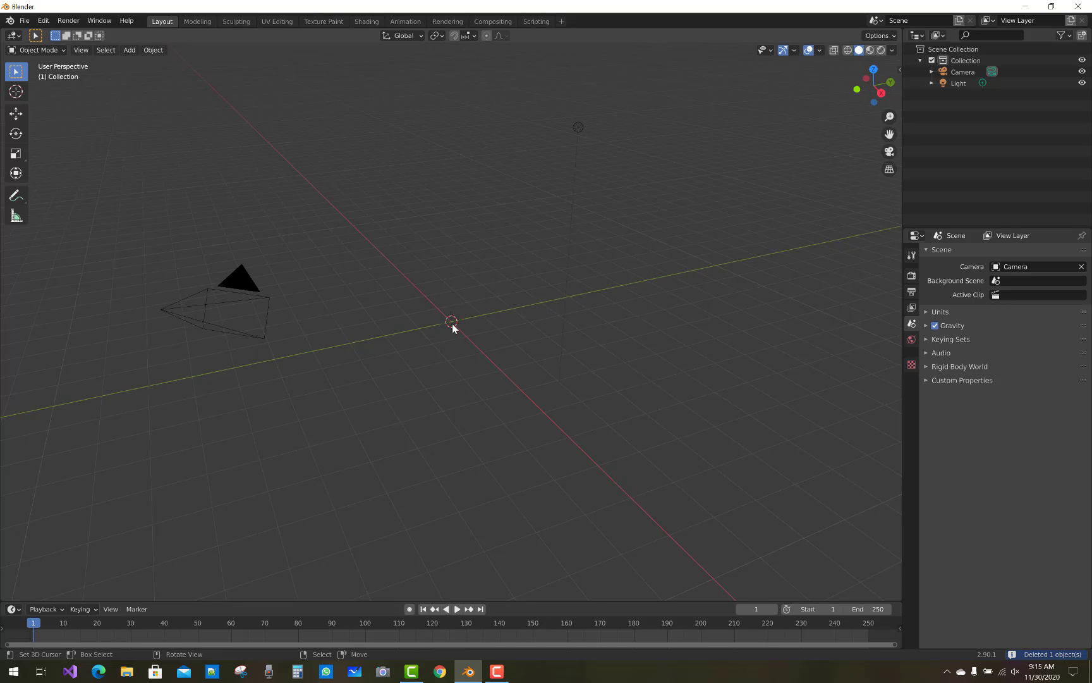
{"action": "key", "text": "shift+a"}
{"action": "mouse_move", "coordinate": [453, 328]}
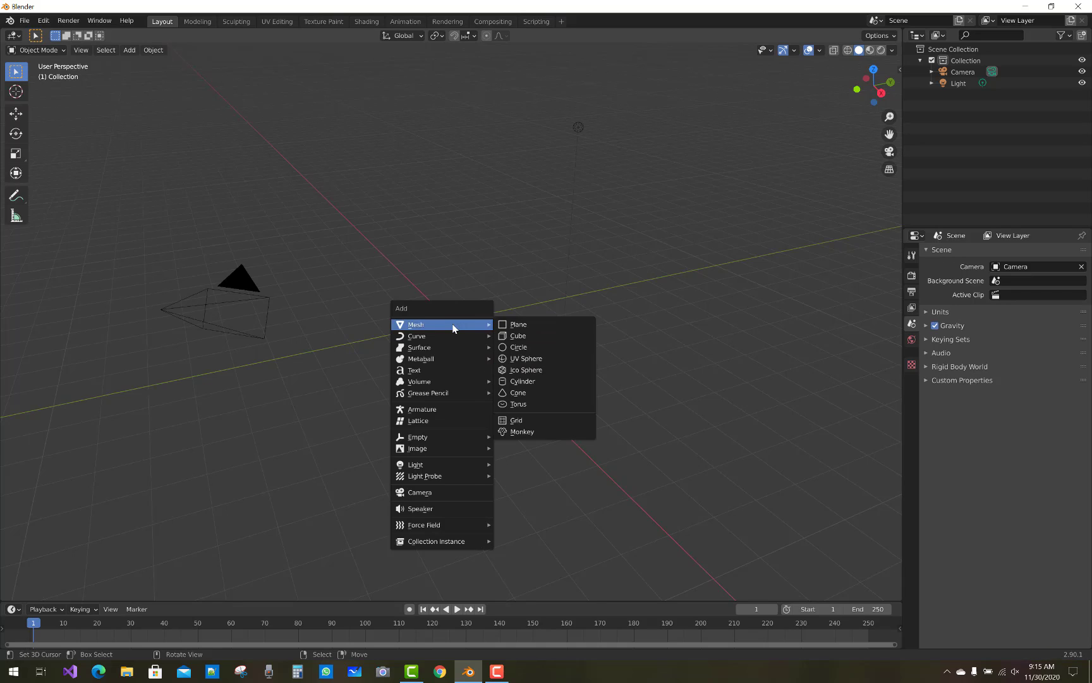
{"action": "left_click", "coordinate": [529, 432]}
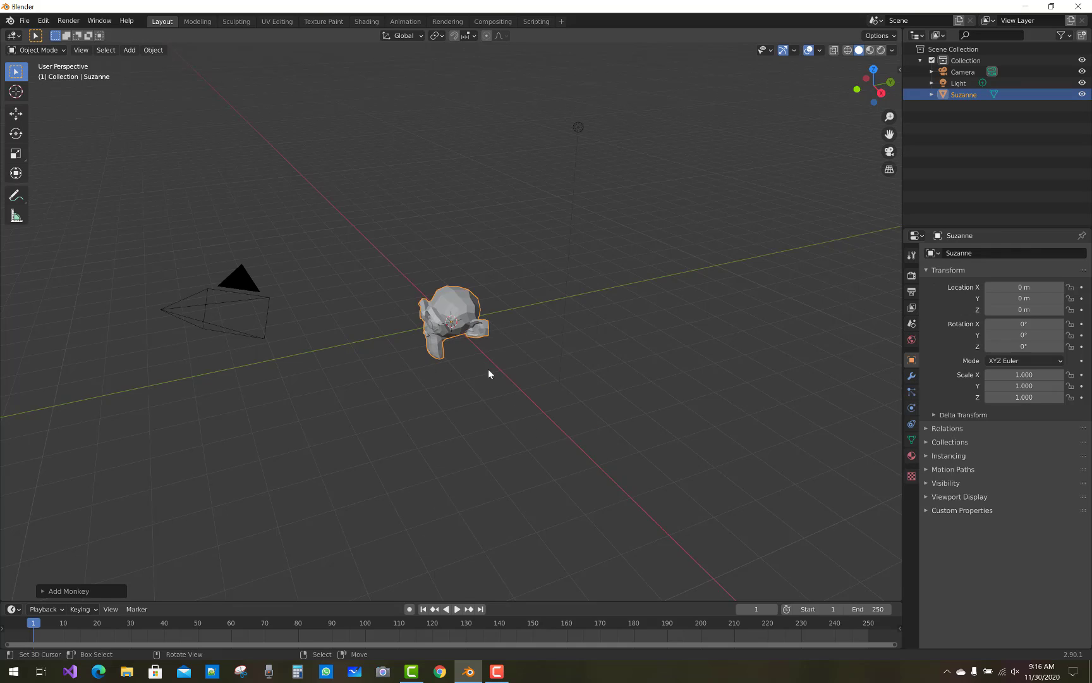
Duplicate the monkey repeatedly, placing four spaced copies around the original, and leave one extra duplicate in place on the last copy
{"action": "key", "text": "shift+d"}
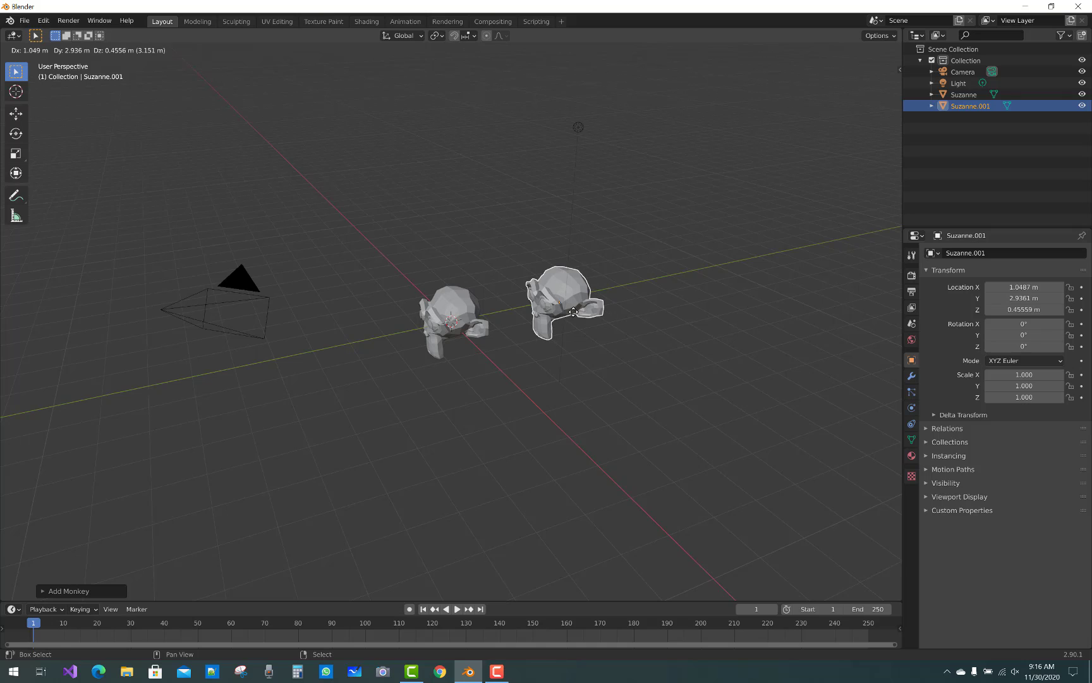
{"action": "left_click", "coordinate": [573, 311]}
{"action": "key", "text": "shift+d"}
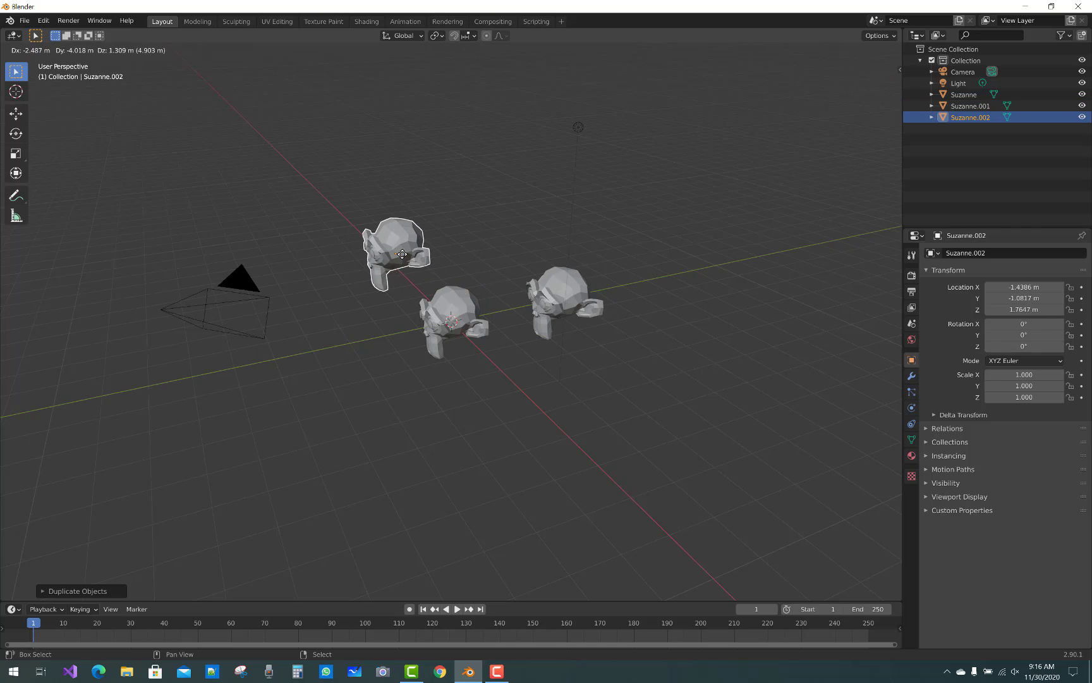
{"action": "left_click", "coordinate": [393, 277]}
{"action": "key", "text": "shift+d"}
{"action": "left_click", "coordinate": [394, 276]}
{"action": "key", "text": "shift+d"}
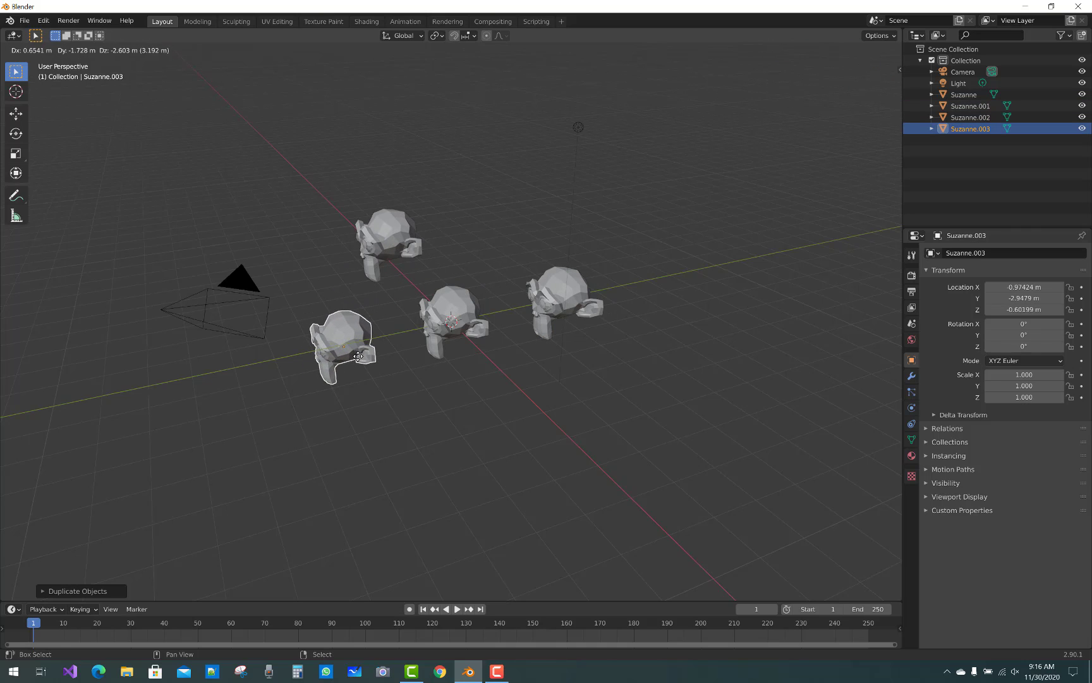
{"action": "left_click", "coordinate": [528, 401]}
{"action": "key", "text": "shift+d"}
{"action": "key", "text": "Escape"}
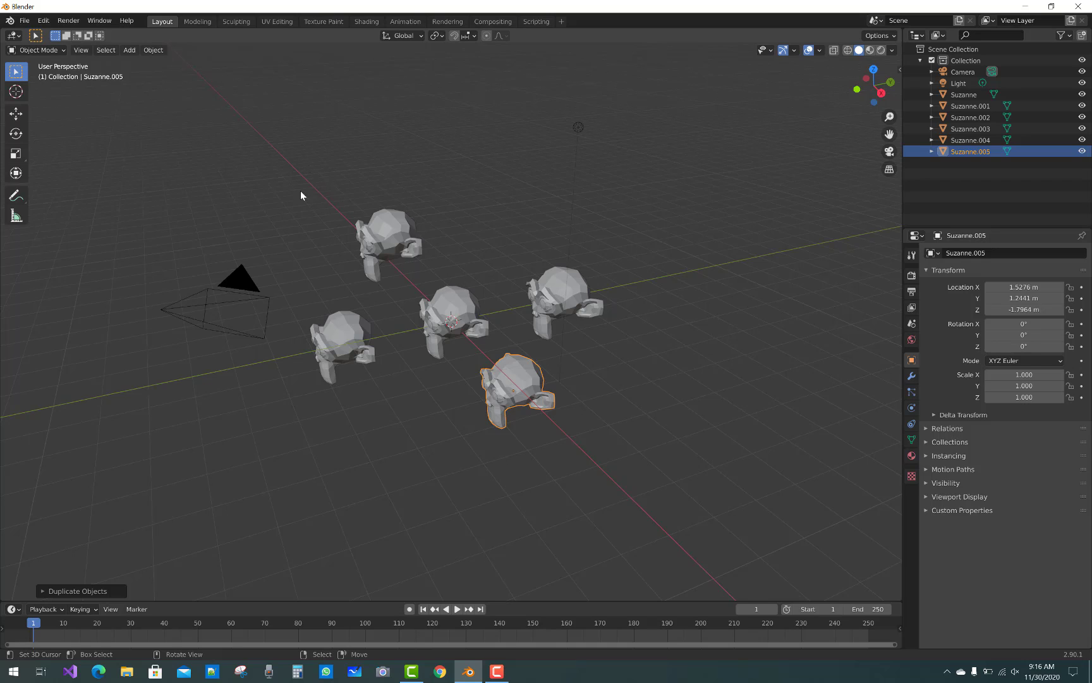
Select all the monkeys together with the light and rotate them freely twice, tilting the active monkey to about 13.8°, -7.2°, 6.9°
{"action": "left_click_drag", "start_coordinate": [301, 190], "coordinate": [626, 450]}
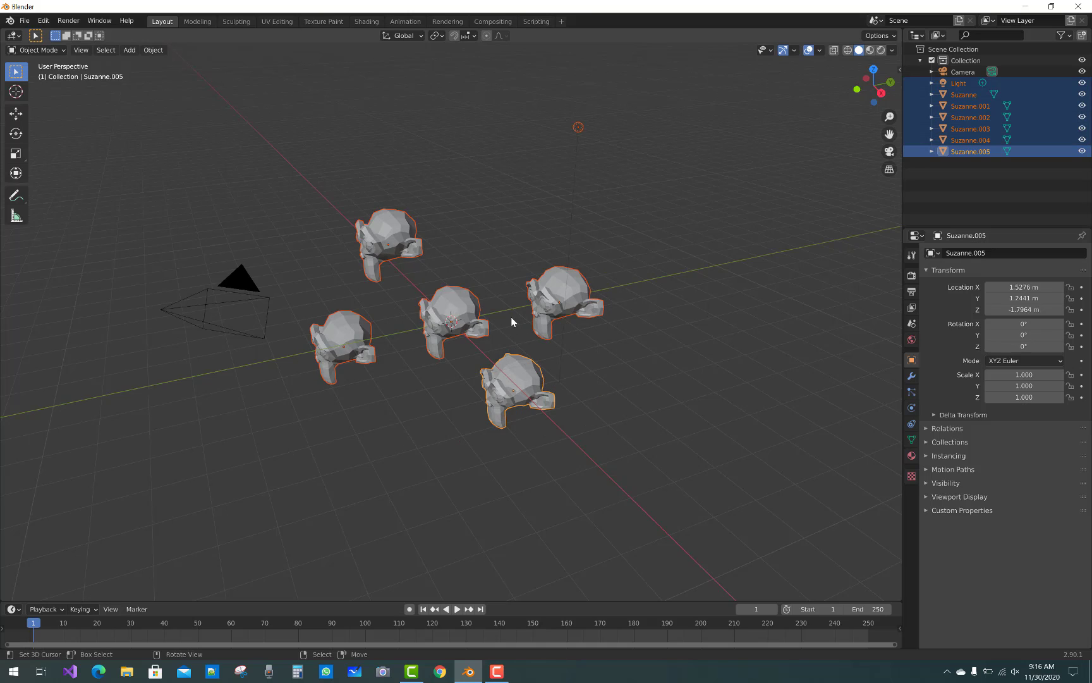
{"action": "key", "text": "r"}
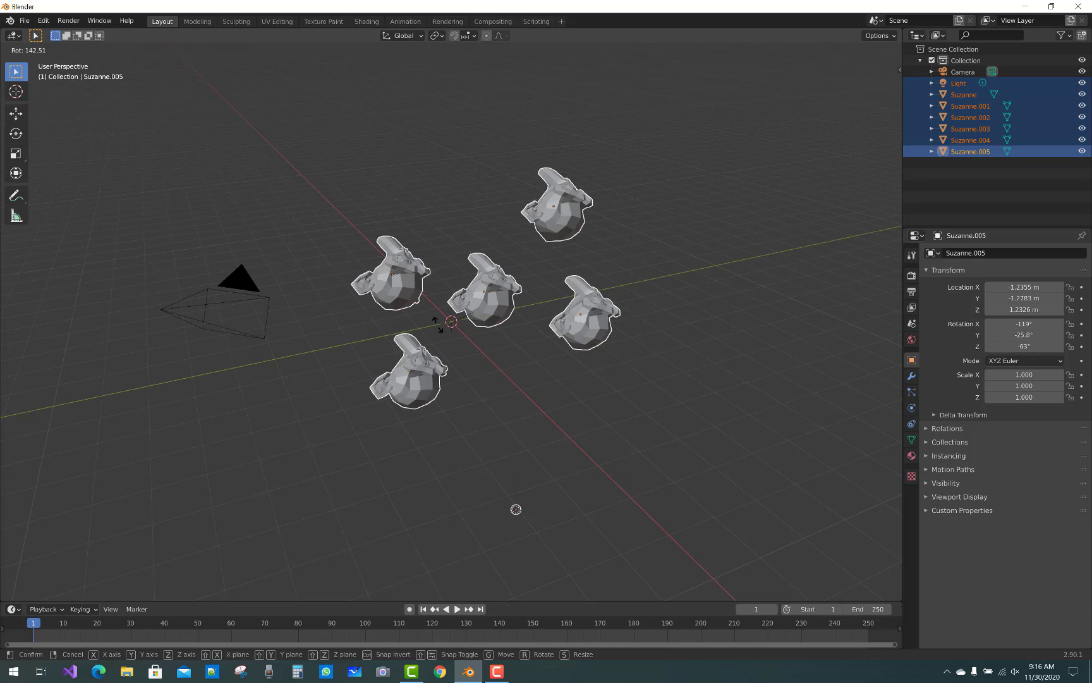
{"action": "left_click", "coordinate": [567, 321]}
{"action": "left_click", "coordinate": [16, 134]}
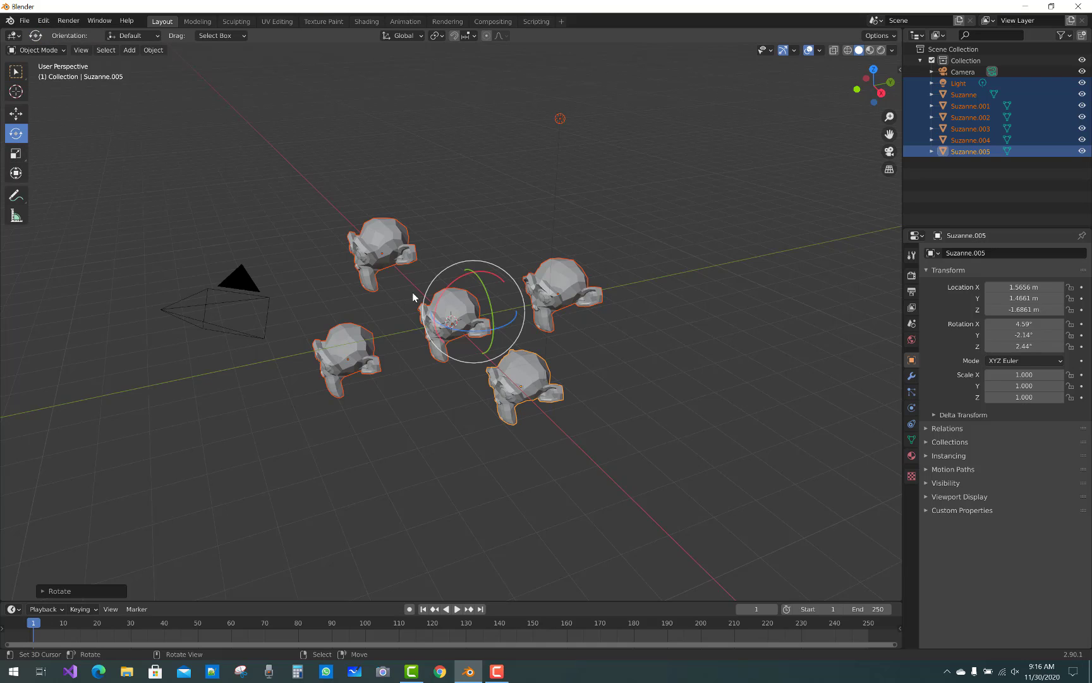
{"action": "key", "text": "r"}
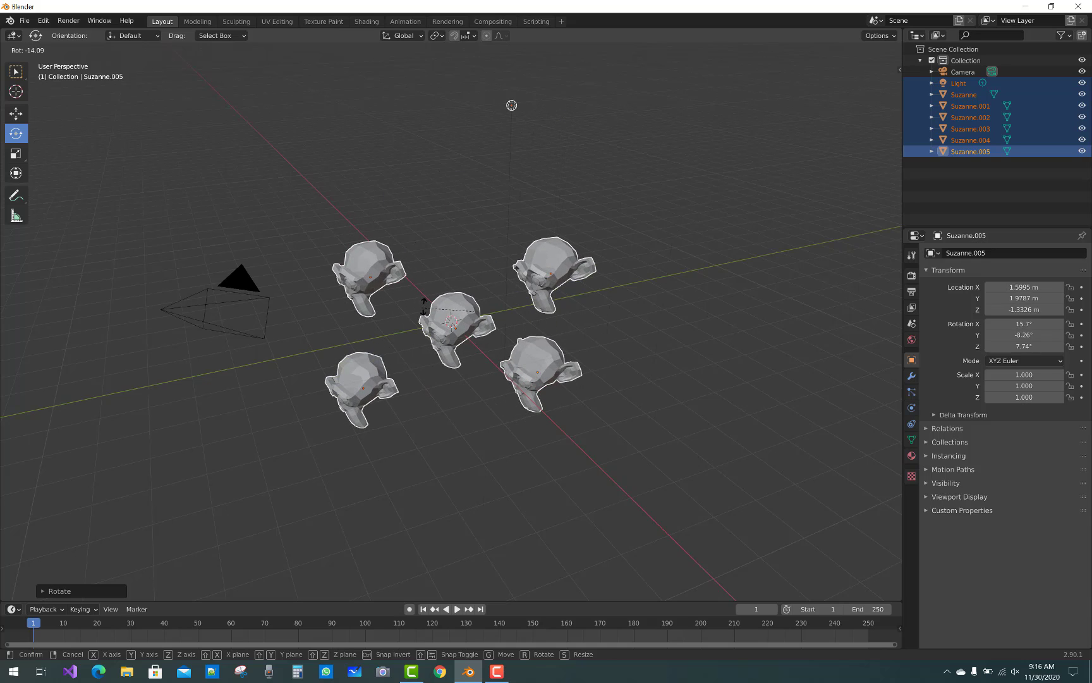
{"action": "left_click", "coordinate": [428, 304]}
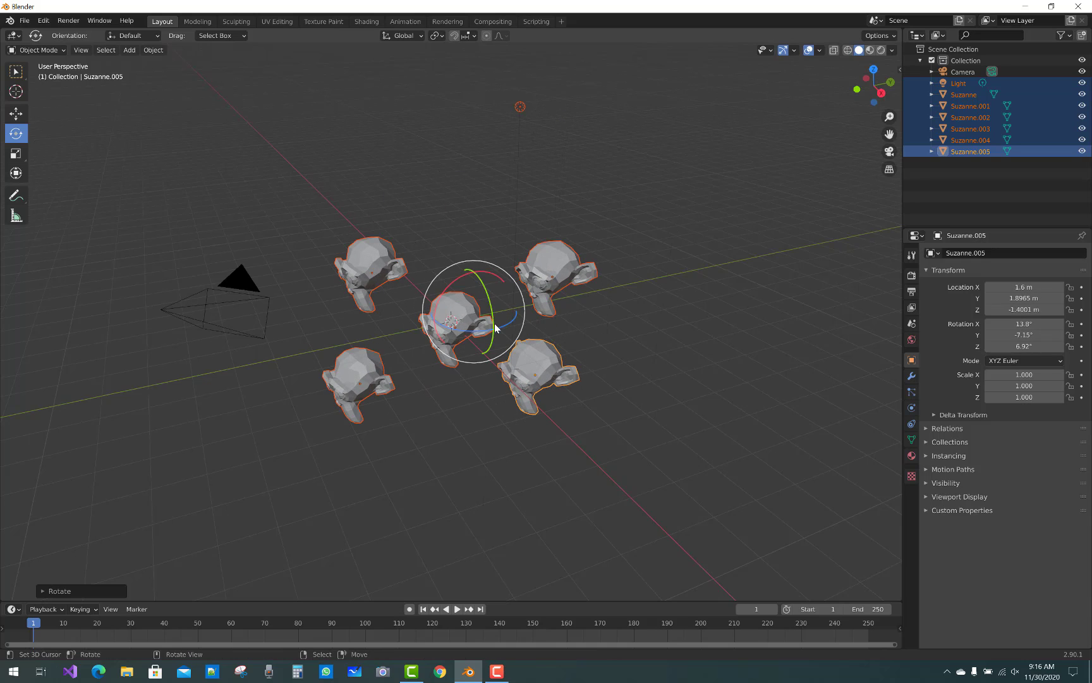
Rotate the selected group further, finishing about the global X axis, with the active monkey at about 4°, 3.5°, 47.6°
{"action": "left_click_drag", "start_coordinate": [499, 319], "coordinate": [654, 299]}
{"action": "key", "text": "r"}
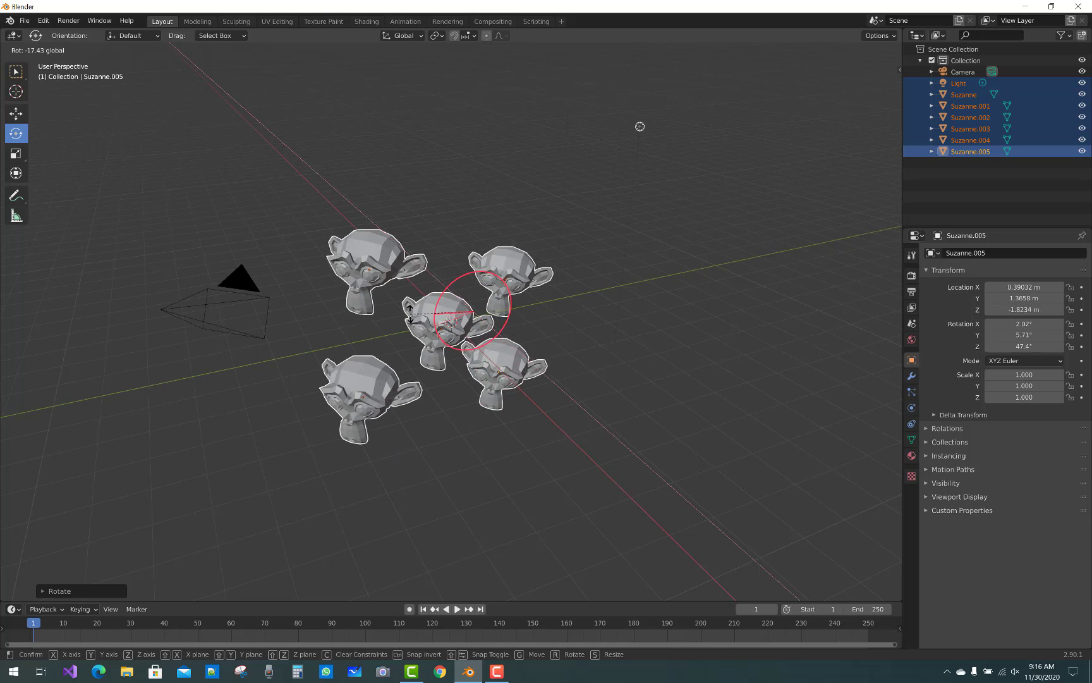
{"action": "left_click", "coordinate": [531, 314]}
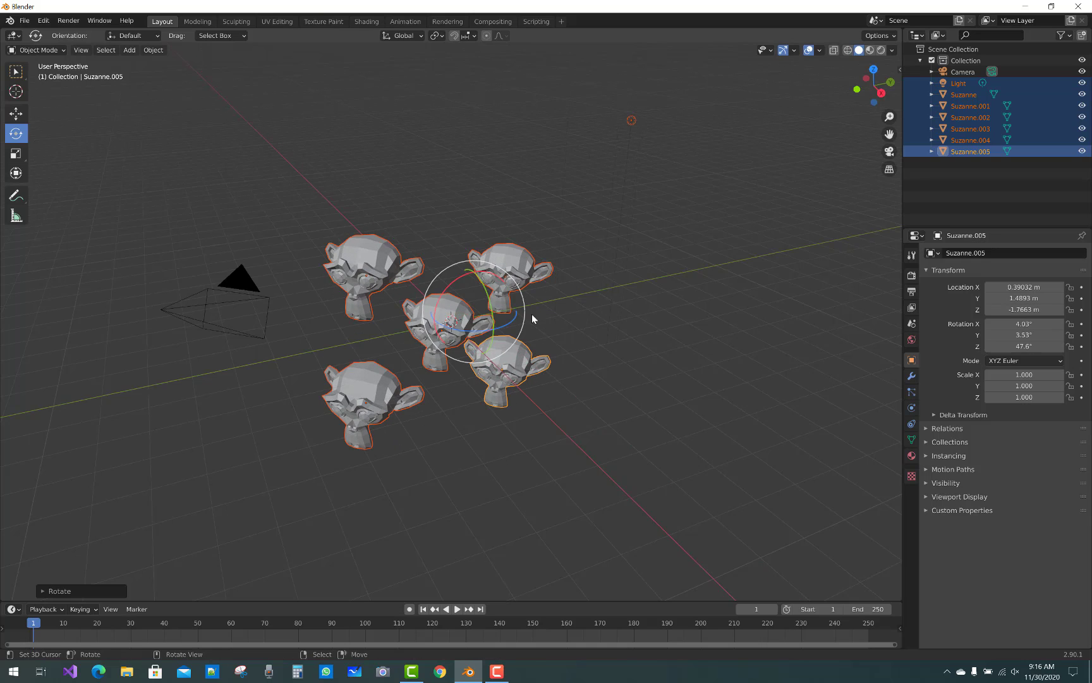
Place the 3D cursor beside the monkeys, reselect them with the light, and rotate them slightly about the global X axis
{"action": "right_click", "coordinate": [578, 322], "text": "shift"}
{"action": "left_click", "coordinate": [577, 274]}
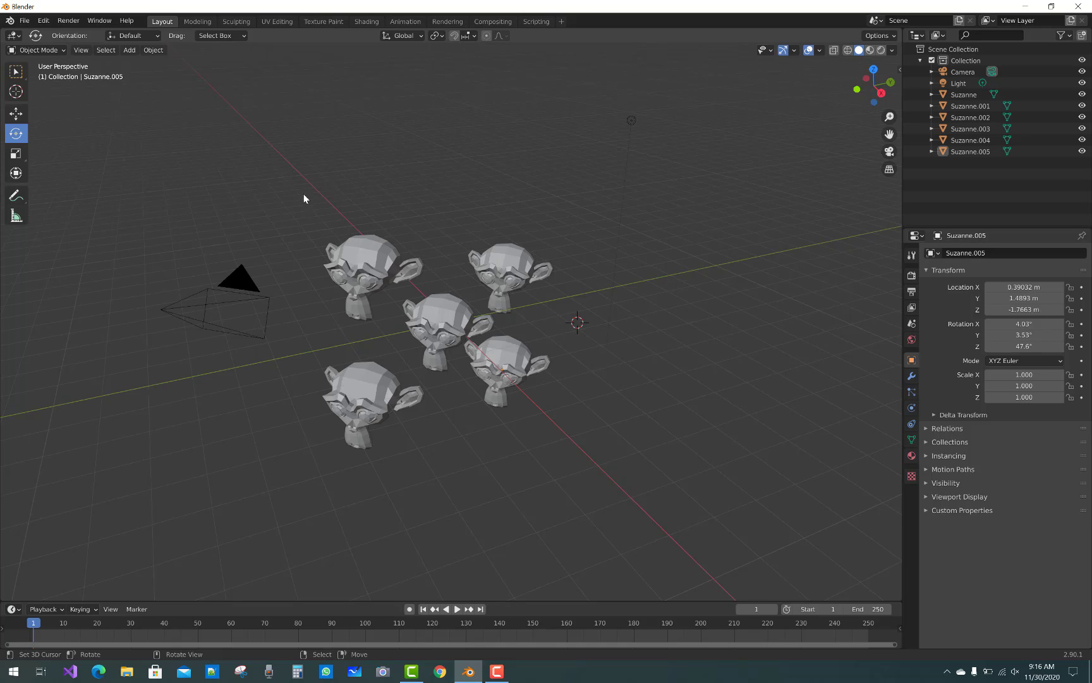
{"action": "left_click_drag", "start_coordinate": [304, 193], "coordinate": [629, 457]}
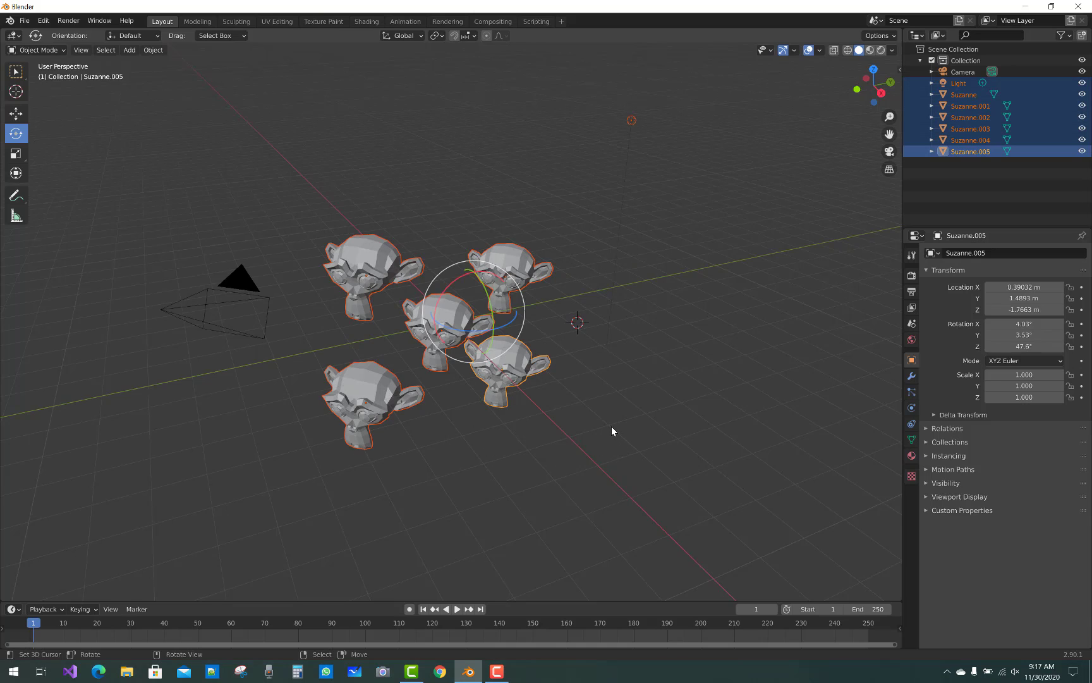
{"action": "key", "text": "r"}
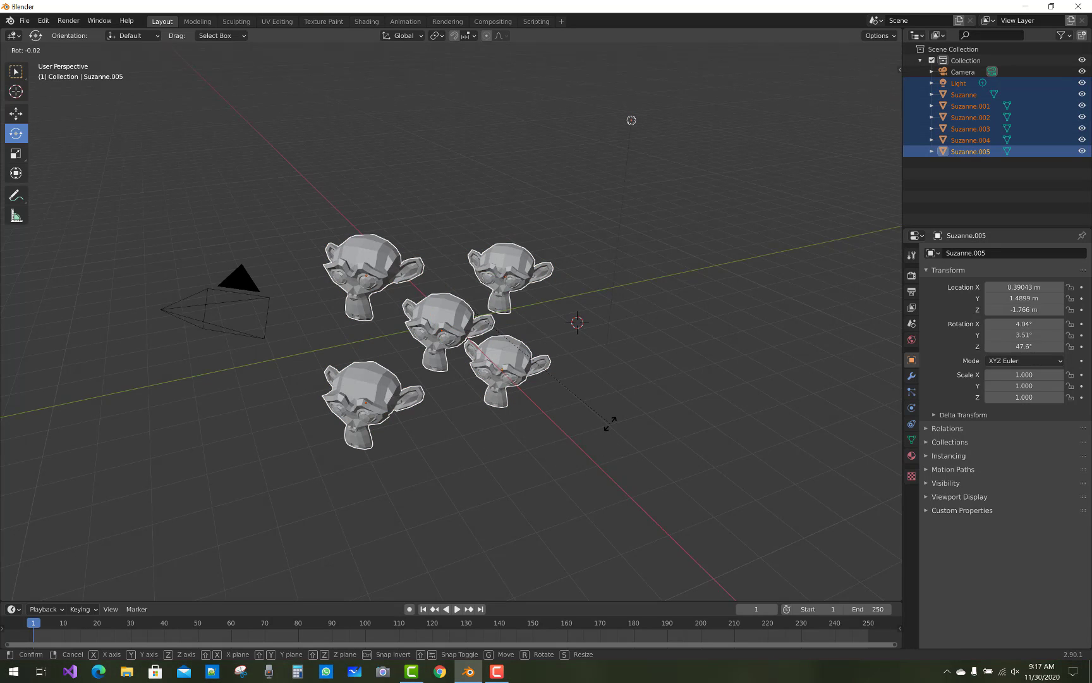
{"action": "key", "text": "x"}
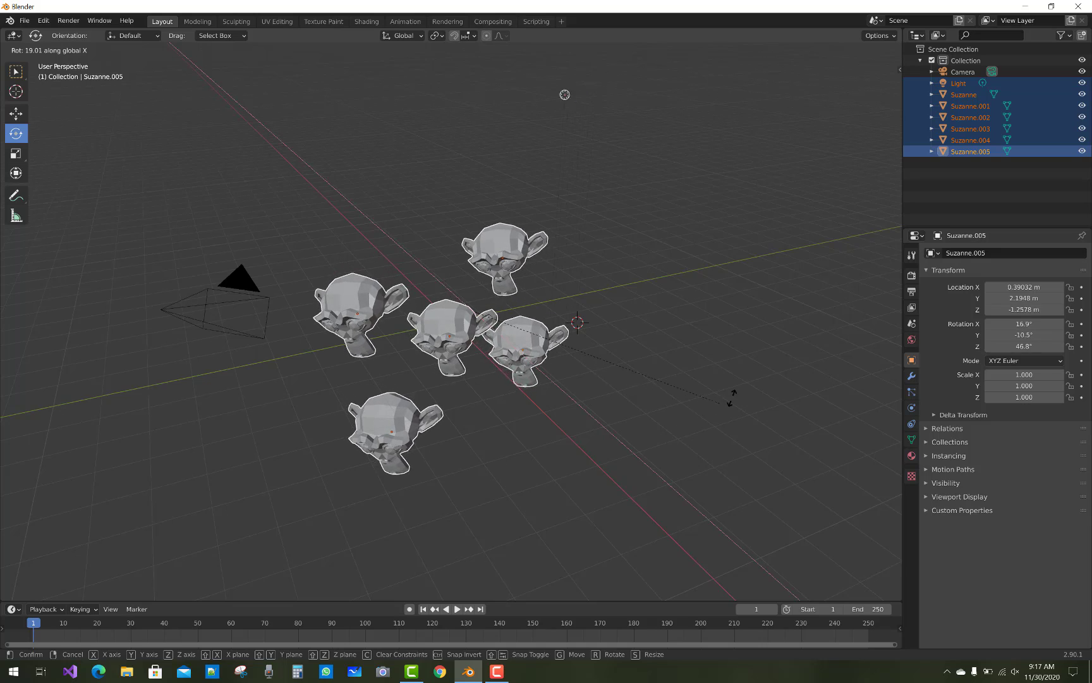
{"action": "left_click", "coordinate": [568, 383]}
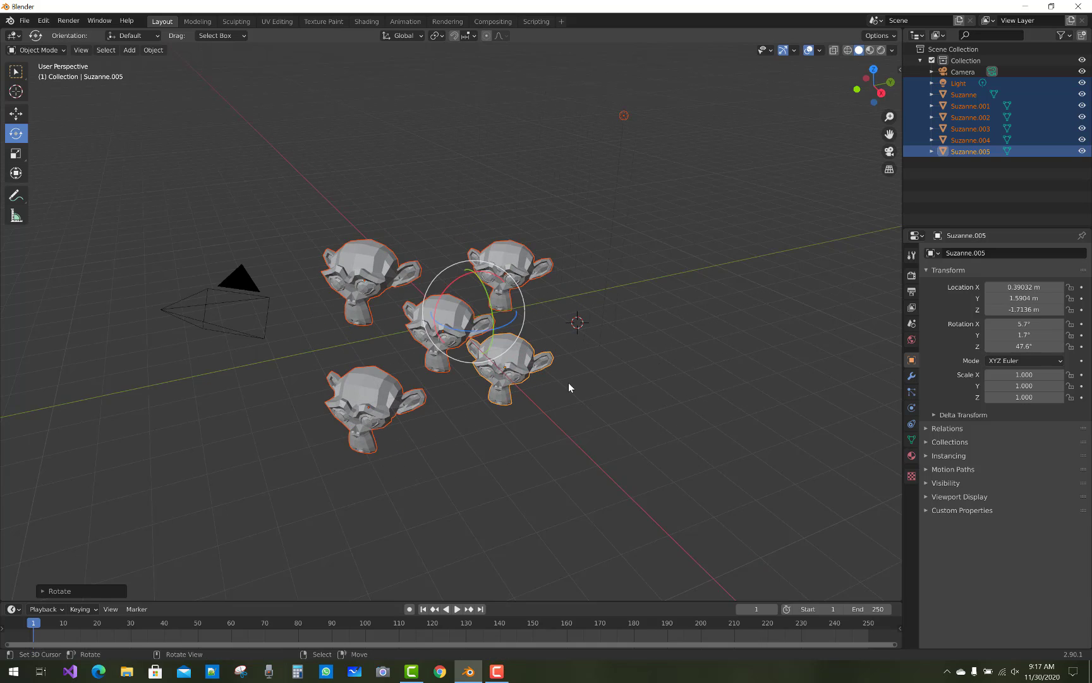
Reposition the 3D cursor beside the group and move the monkeys and light about -1.02 m along the global X axis
{"action": "right_click", "coordinate": [610, 359], "text": "shift"}
{"action": "key", "text": "g"}
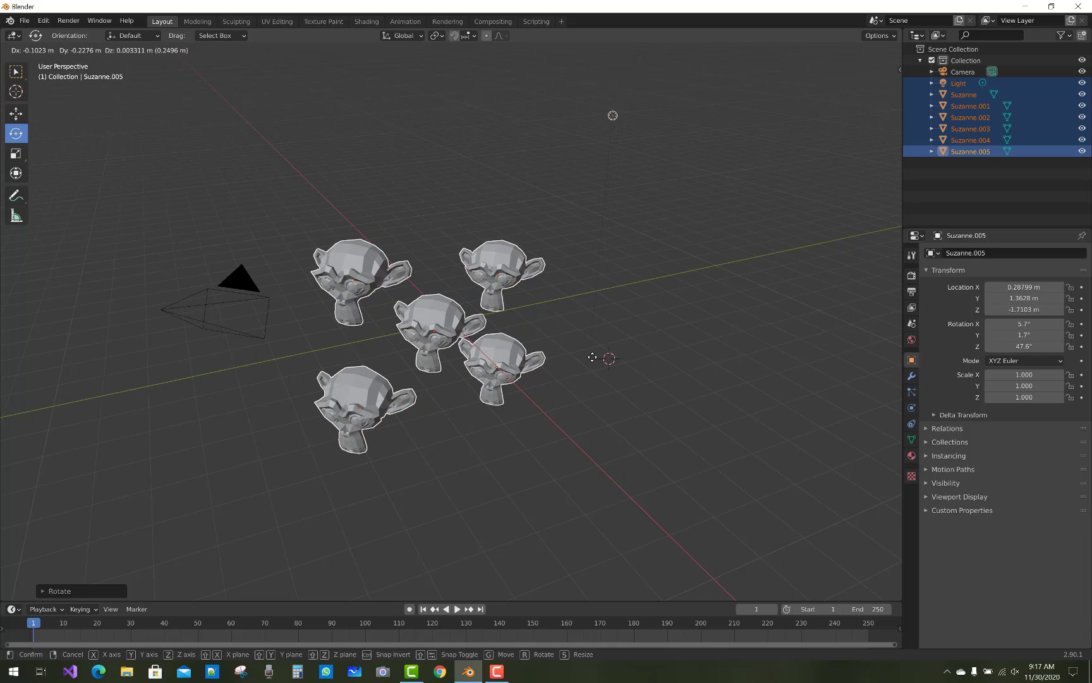
{"action": "key", "text": "x"}
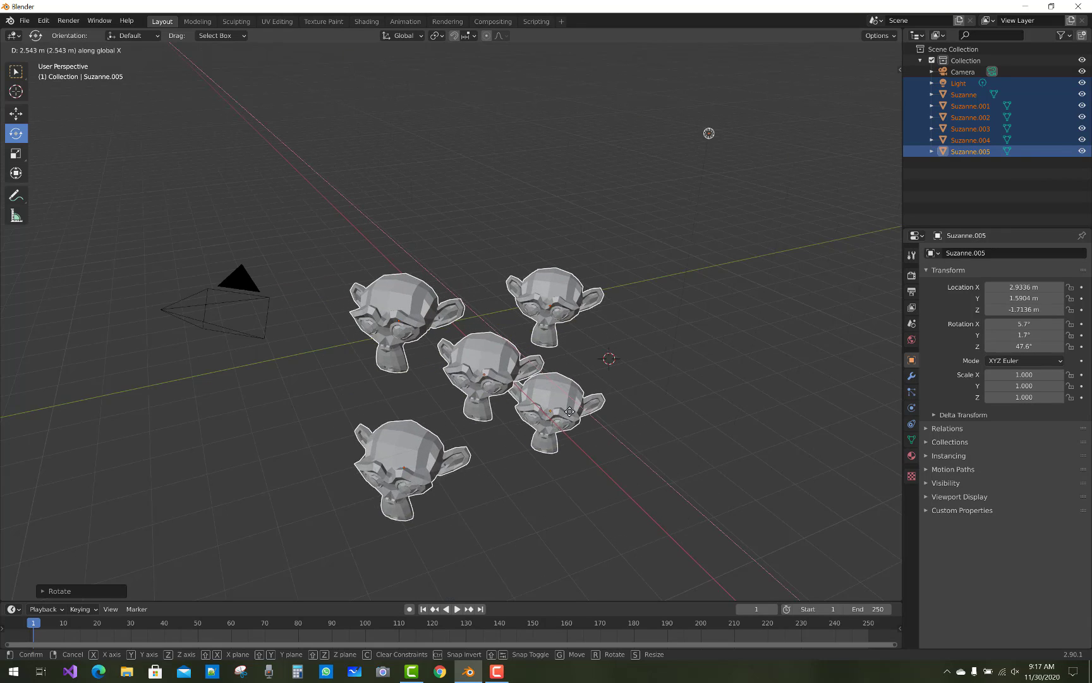
{"action": "left_click", "coordinate": [544, 390]}
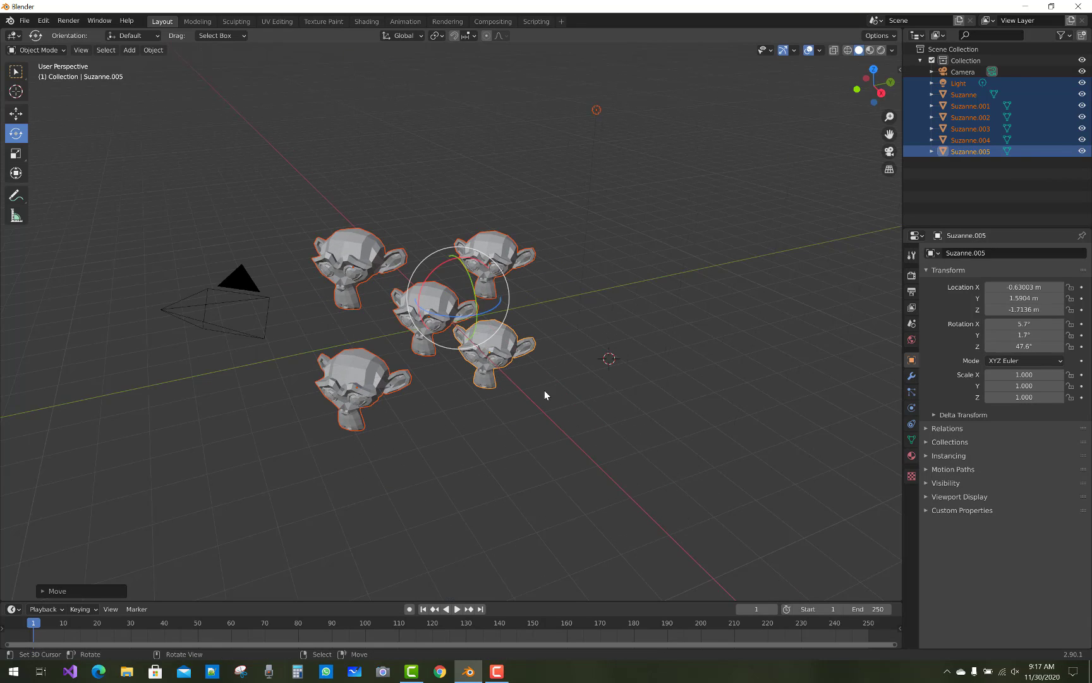
Place the 3D cursor near the Y axis line, deselect everything, and set the transform orientation to Local with the Select Box tool active
{"action": "right_click", "coordinate": [590, 293], "text": "shift"}
{"action": "left_click", "coordinate": [432, 211]}
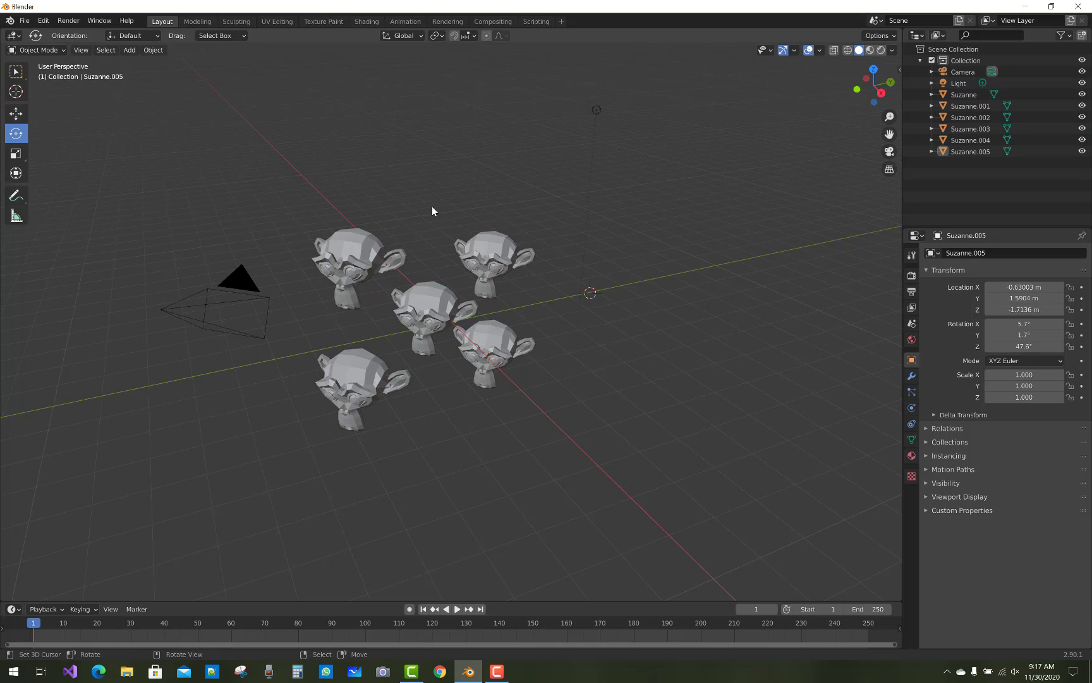
{"action": "left_click", "coordinate": [16, 71]}
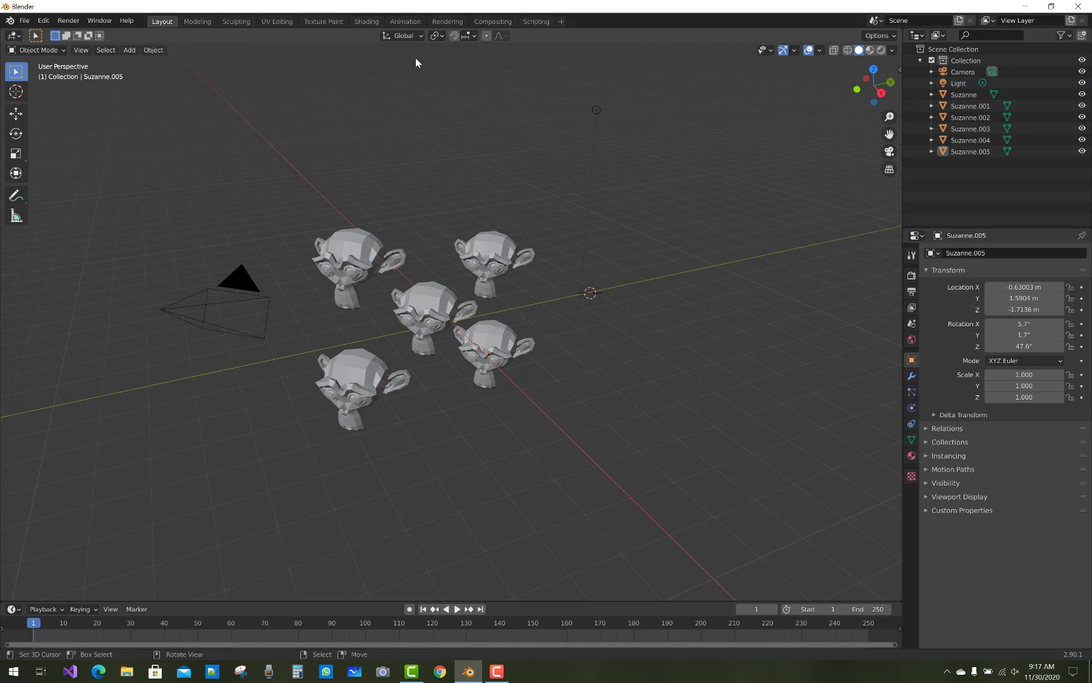
{"action": "left_click", "coordinate": [419, 36]}
{"action": "left_click", "coordinate": [404, 82]}
Select all the monkeys and the light and move them about 1.25 m along their local X axes
{"action": "left_click_drag", "start_coordinate": [281, 197], "coordinate": [596, 442]}
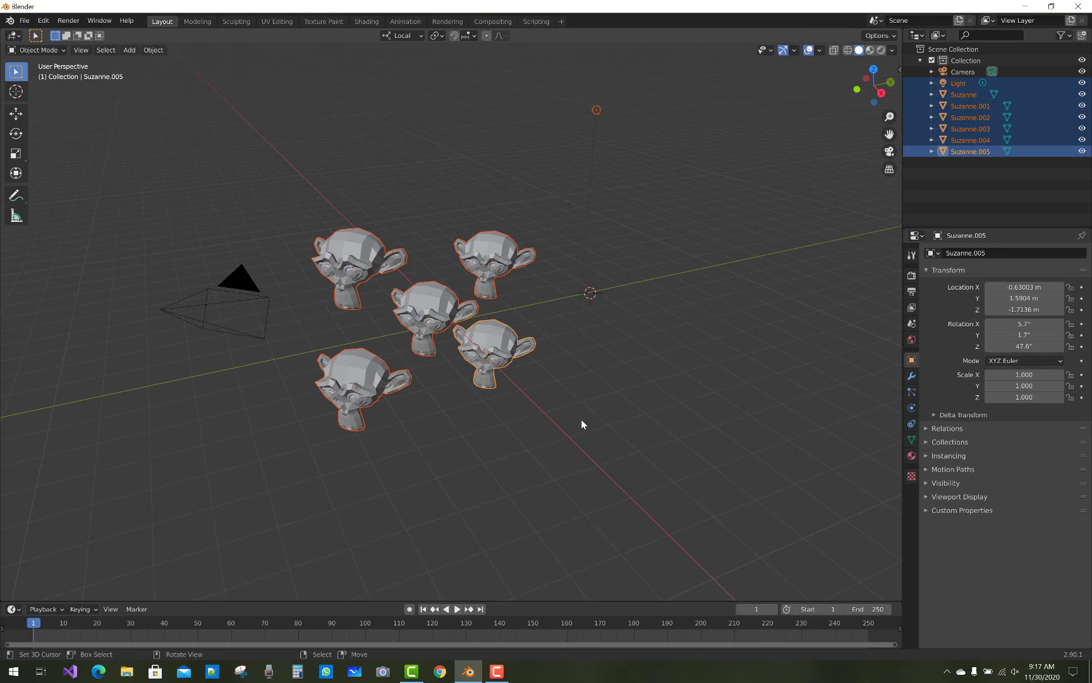
{"action": "key", "text": "g"}
{"action": "key", "text": "x"}
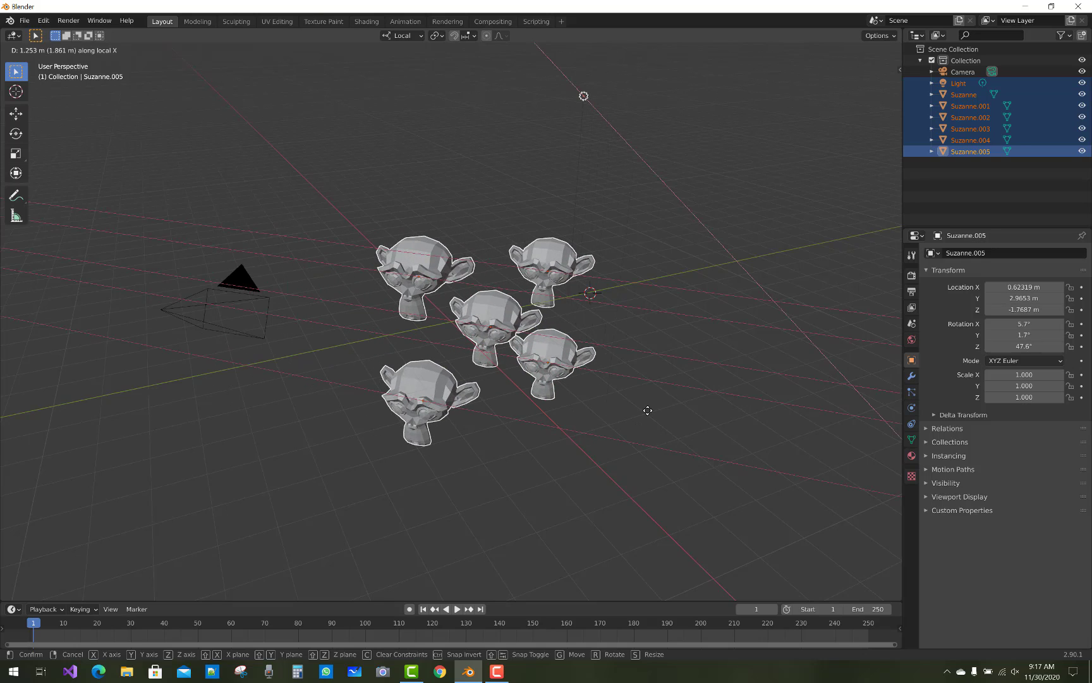
{"action": "left_click", "coordinate": [647, 411]}
Delete the selected monkeys and light, and undo the deletion
{"action": "key", "text": "Delete"}
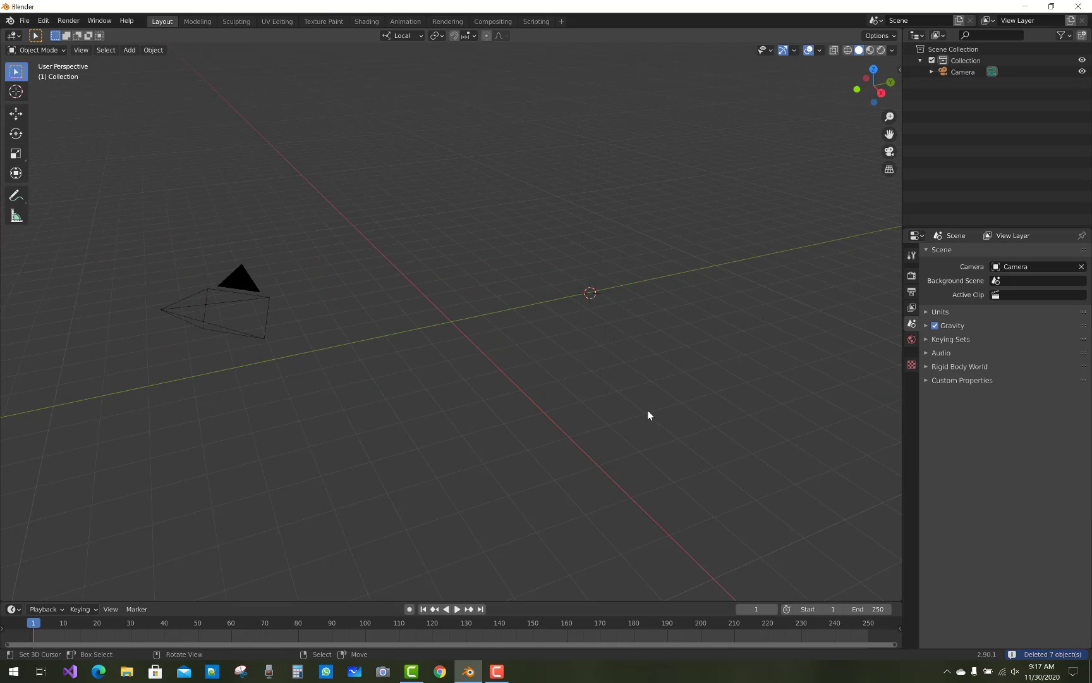
{"action": "key", "text": "ctrl+z"}
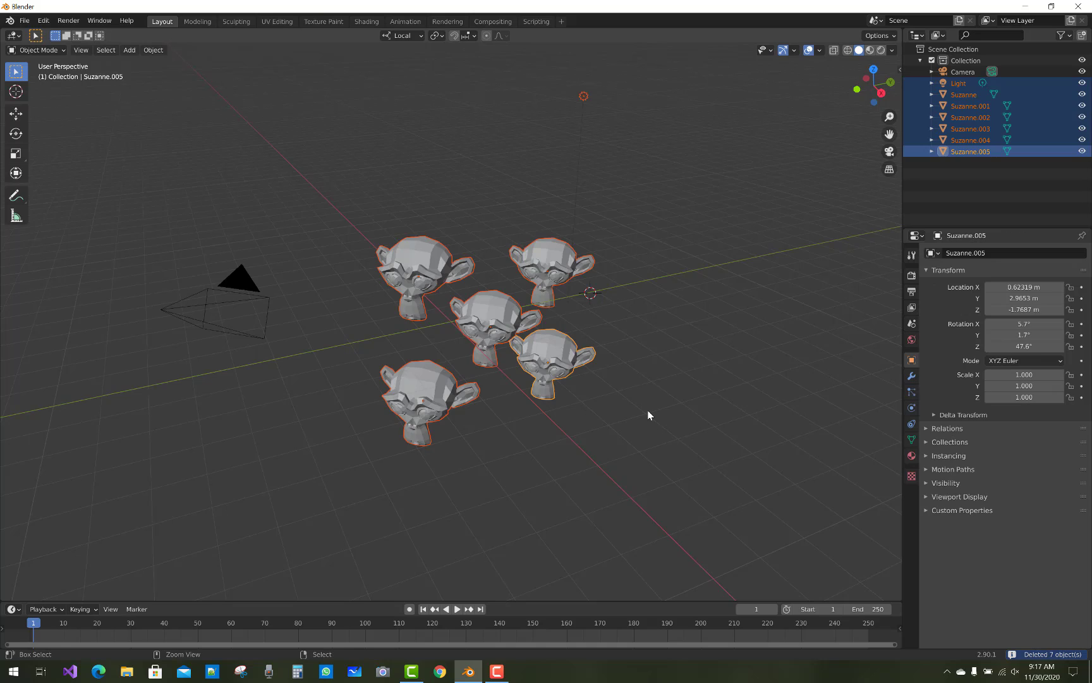
Reposition the 3D cursor beside the group, reselect the monkeys and light, and try moving along local Z before shifting them slightly along local Y
{"action": "right_click", "coordinate": [621, 342], "text": "shift"}
{"action": "left_click", "coordinate": [668, 323]}
{"action": "left_click_drag", "start_coordinate": [341, 213], "coordinate": [611, 446]}
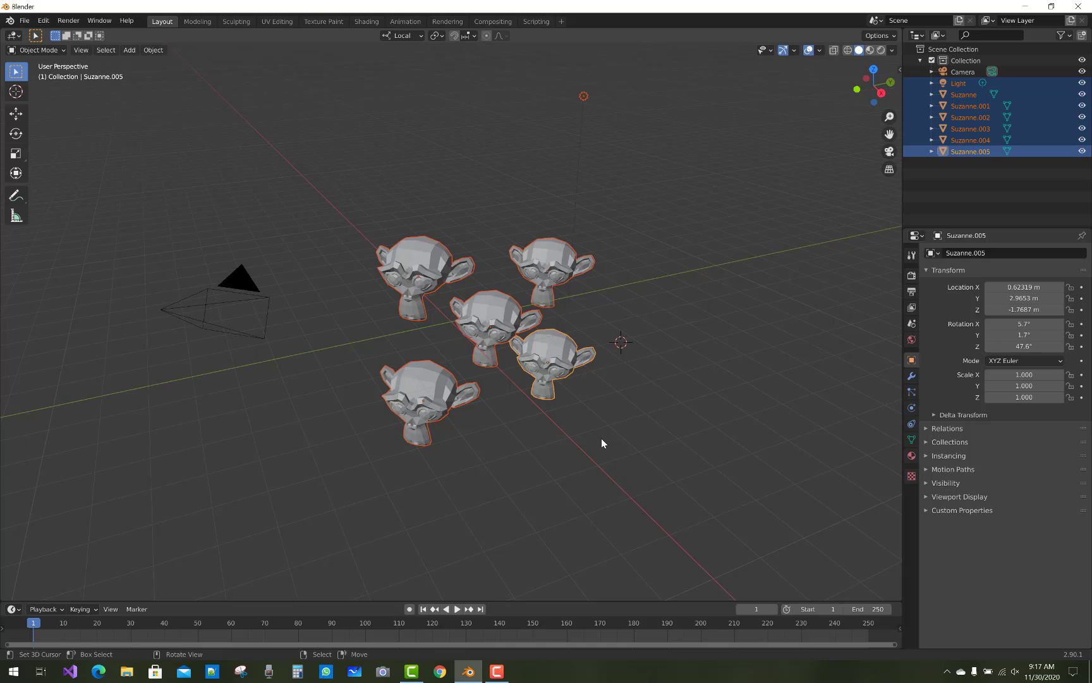
{"action": "key", "text": "g"}
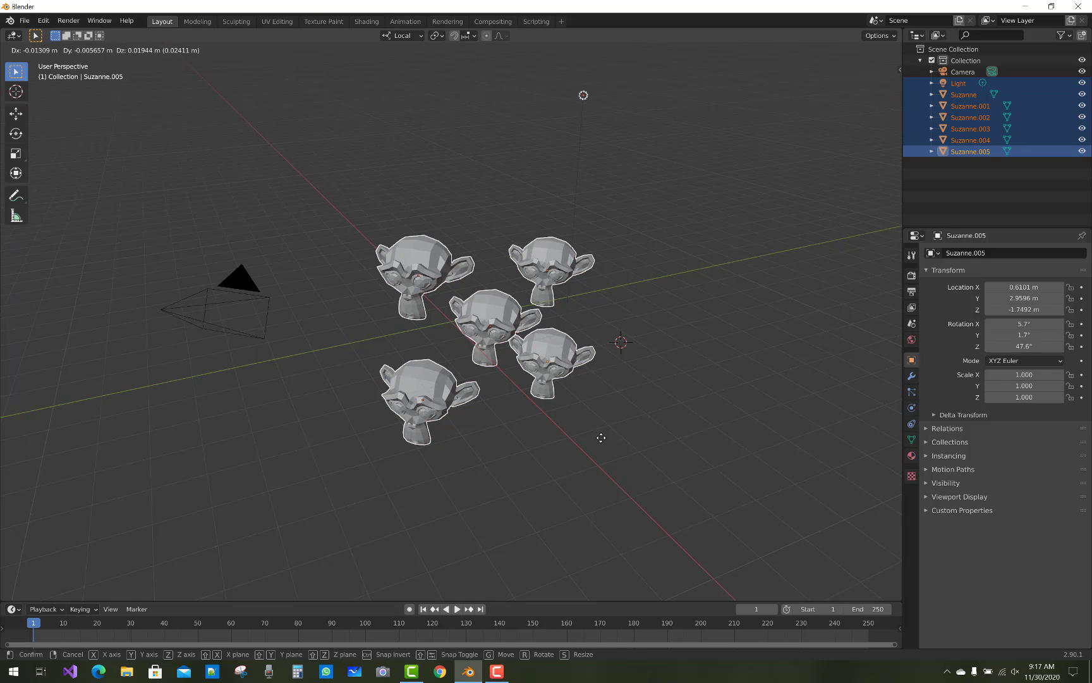
{"action": "key", "text": "z"}
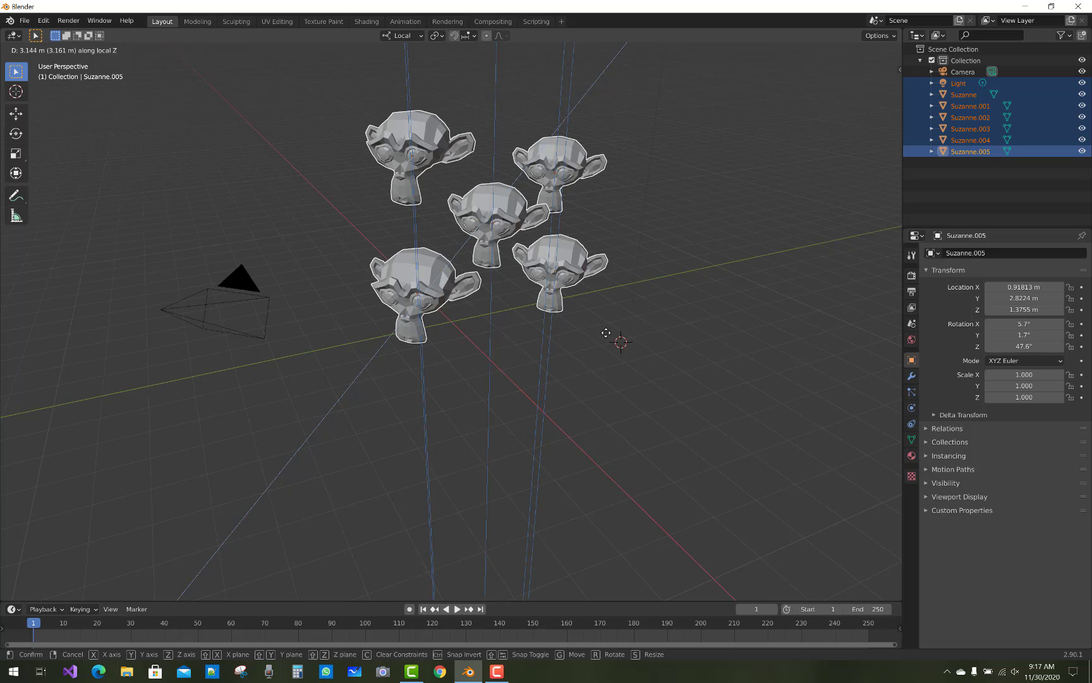
{"action": "key", "text": "y"}
{"action": "key", "text": "y"}
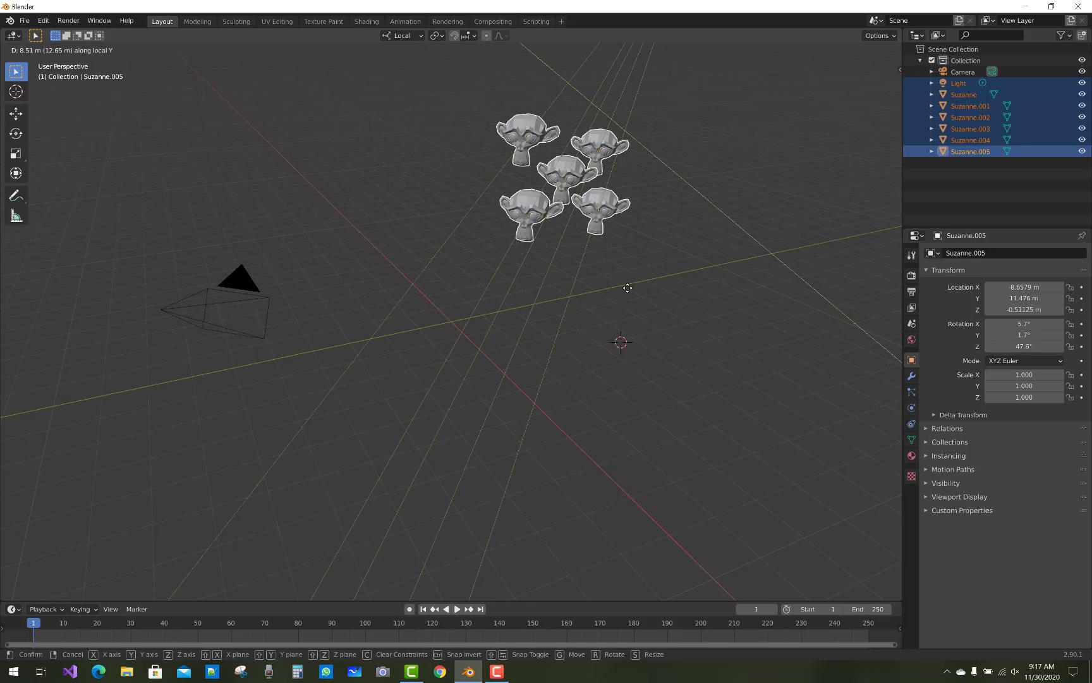
{"action": "left_click", "coordinate": [588, 434]}
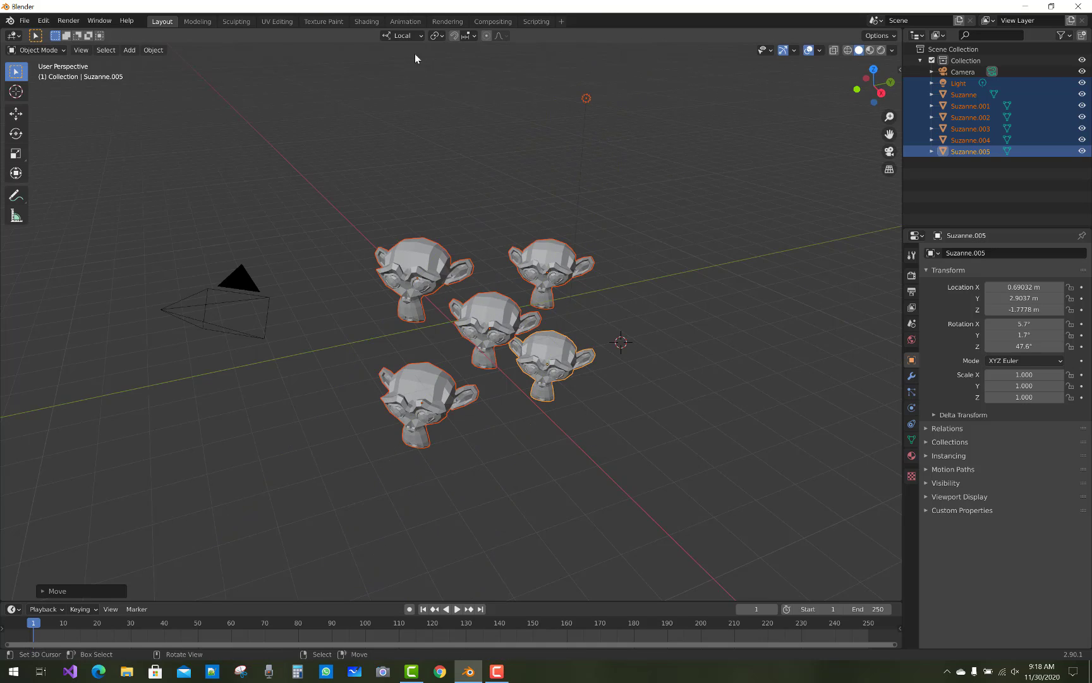
Set the transform orientation back to Global
{"action": "left_click", "coordinate": [418, 36]}
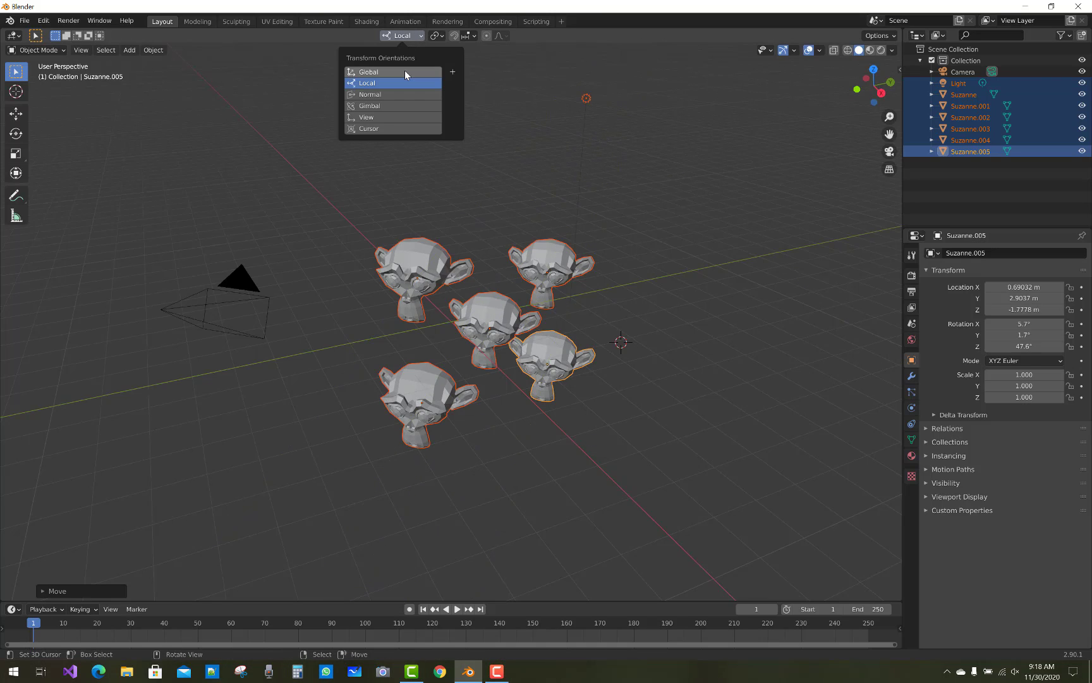
{"action": "left_click", "coordinate": [405, 72]}
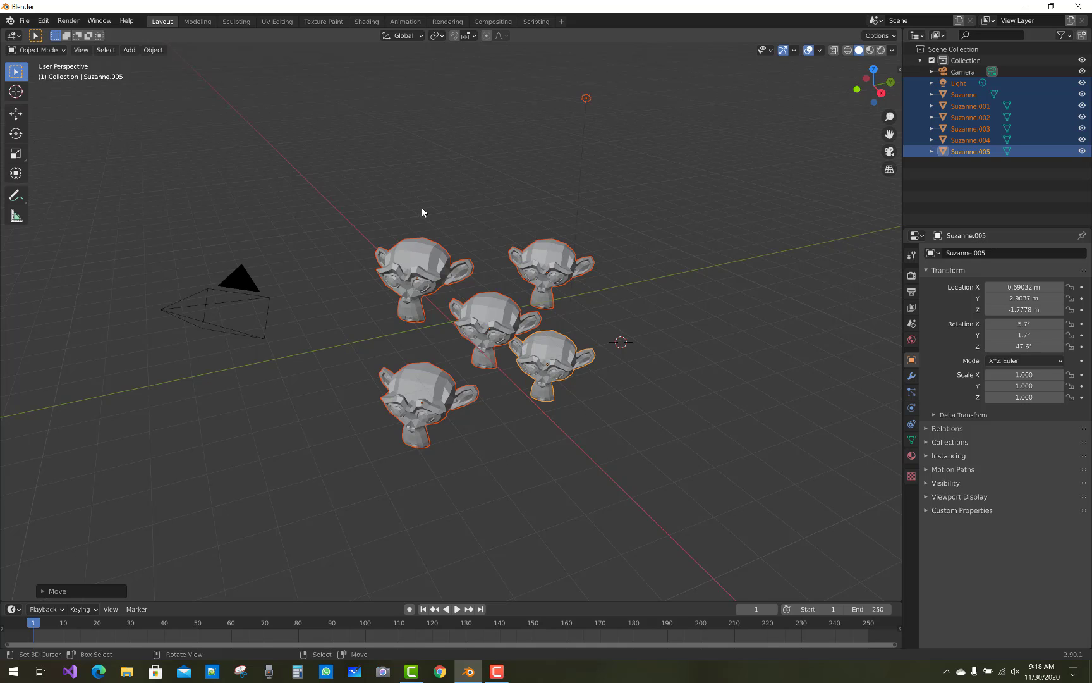
Move the selected monkeys and light about -2.75 m along the global X axis
{"action": "key", "text": "g"}
{"action": "key", "text": "x"}
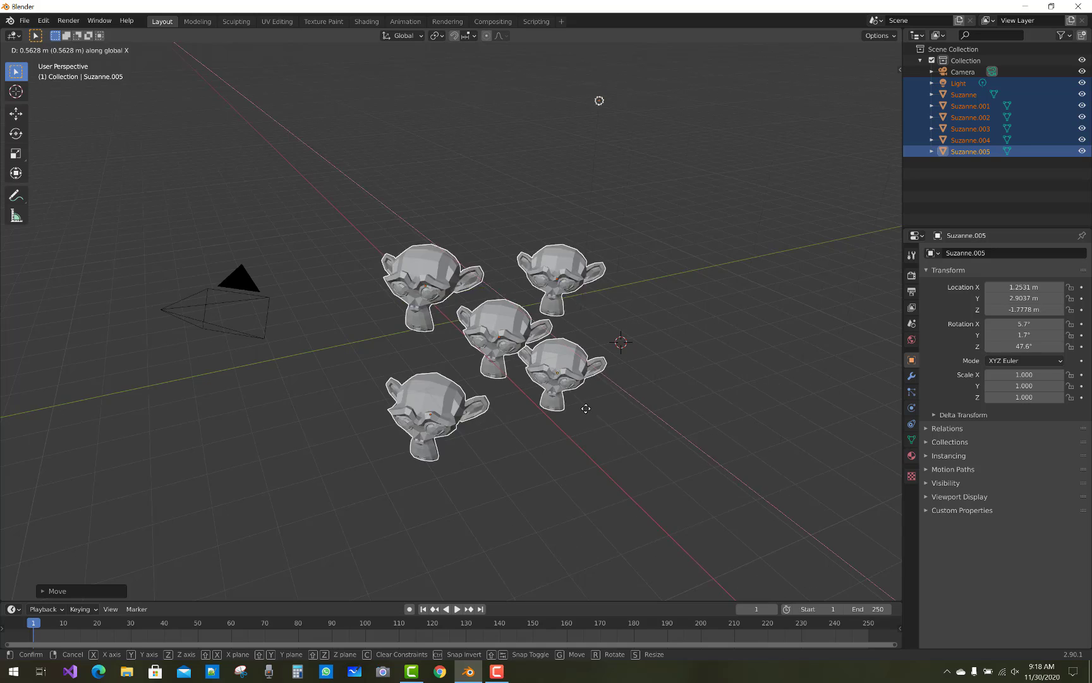
{"action": "left_click", "coordinate": [361, 199]}
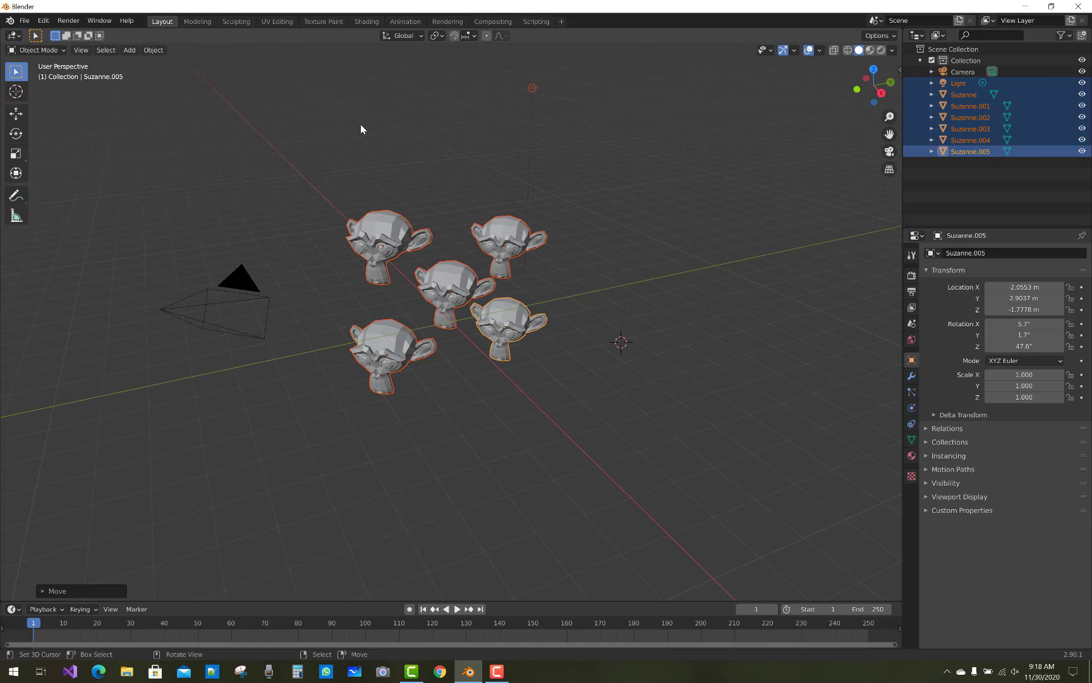
Set the transform orientation to Local and move the selected objects about -0.23 m along their local X axes
{"action": "left_click", "coordinate": [418, 38]}
{"action": "left_click", "coordinate": [400, 82]}
{"action": "key", "text": "g"}
{"action": "key", "text": "x"}
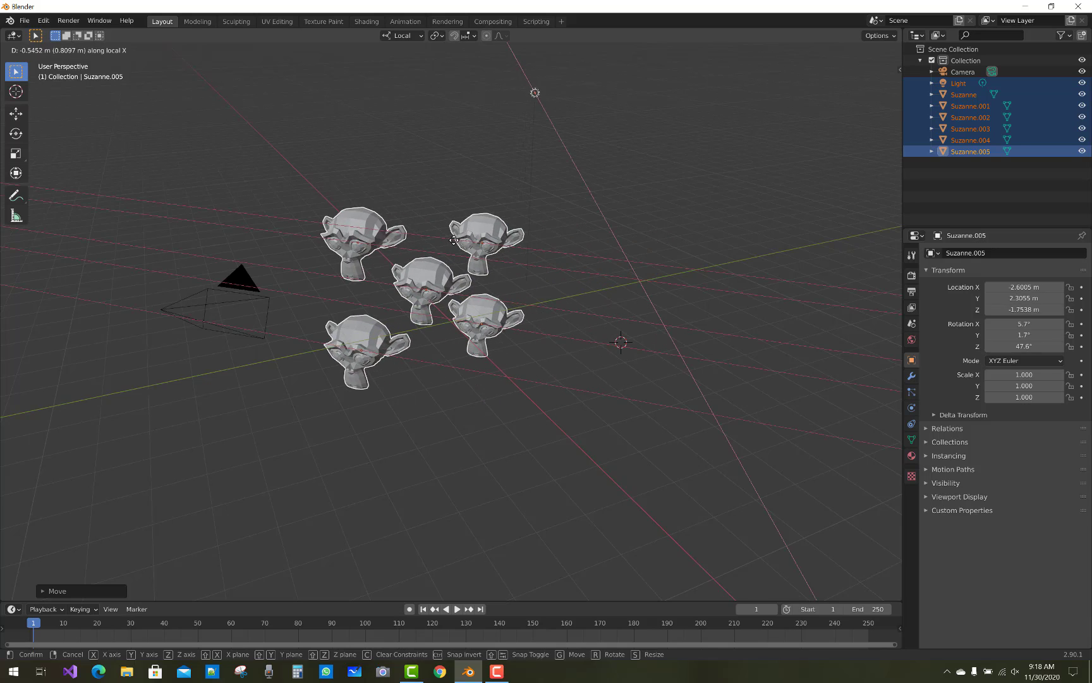
{"action": "left_click", "coordinate": [470, 239]}
Delete the selected monkeys and light, and undo the deletion
{"action": "key", "text": "x"}
{"action": "left_click", "coordinate": [470, 241]}
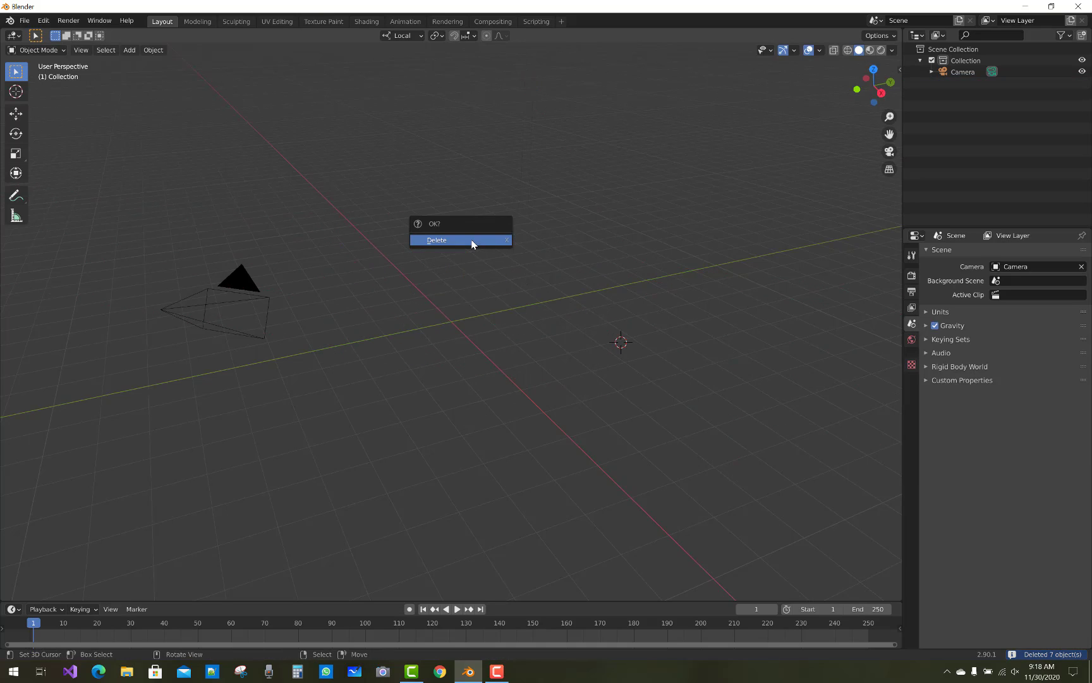
{"action": "right_click", "coordinate": [595, 210], "text": "shift"}
{"action": "key", "text": "ctrl+z"}
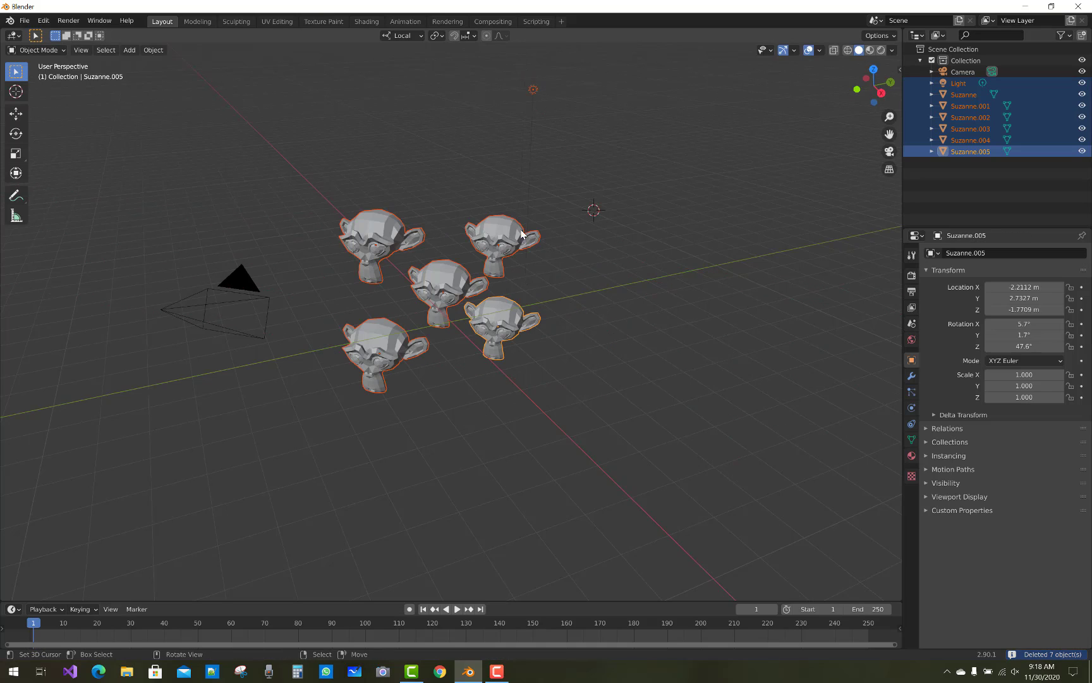
Deselect everything and set the transform pivot point to Bounding Box Center
{"action": "right_click", "coordinate": [598, 267], "text": "shift"}
{"action": "left_click", "coordinate": [606, 358]}
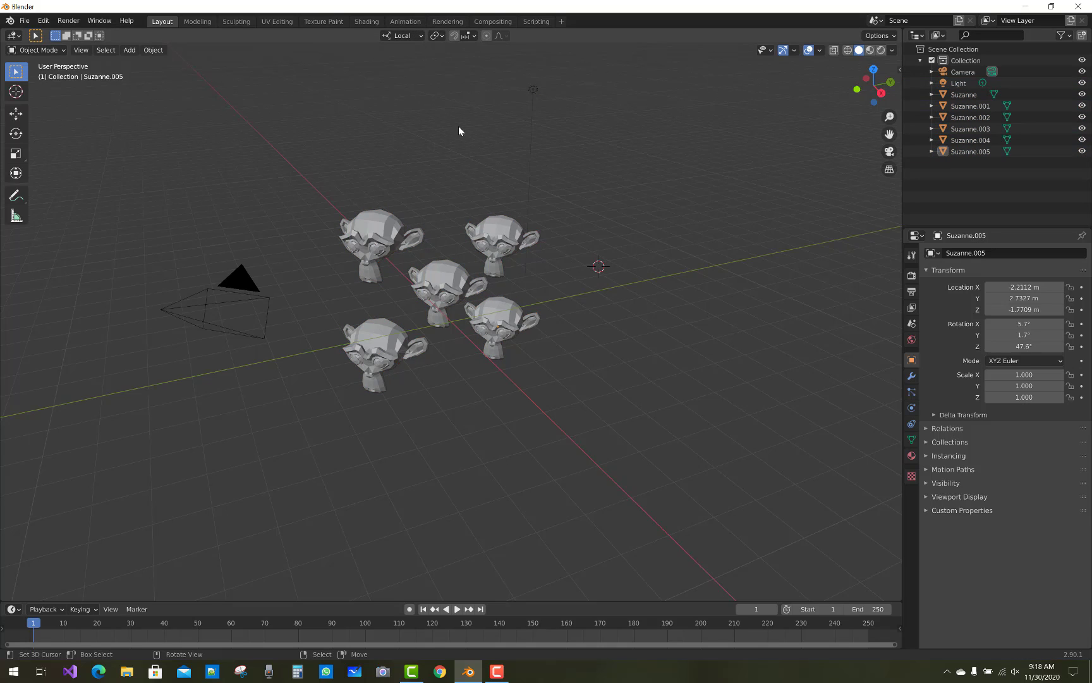
{"action": "left_click", "coordinate": [443, 40]}
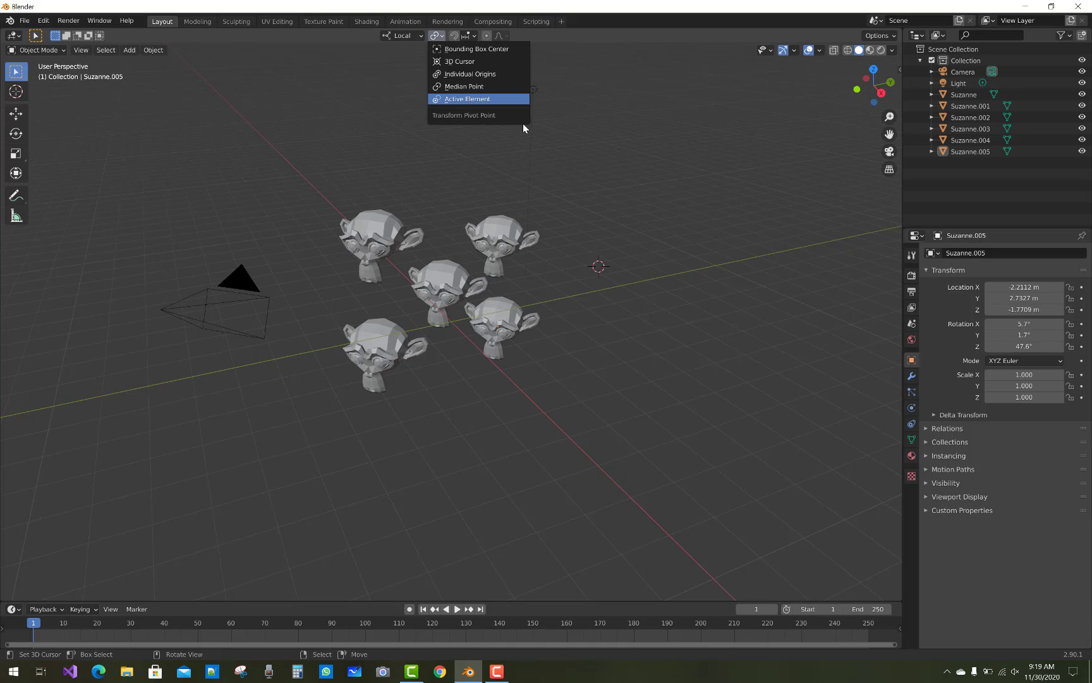
{"action": "left_click", "coordinate": [465, 50]}
Set the transform orientation to Global and place the 3D cursor beside the light
{"action": "left_click", "coordinate": [418, 36]}
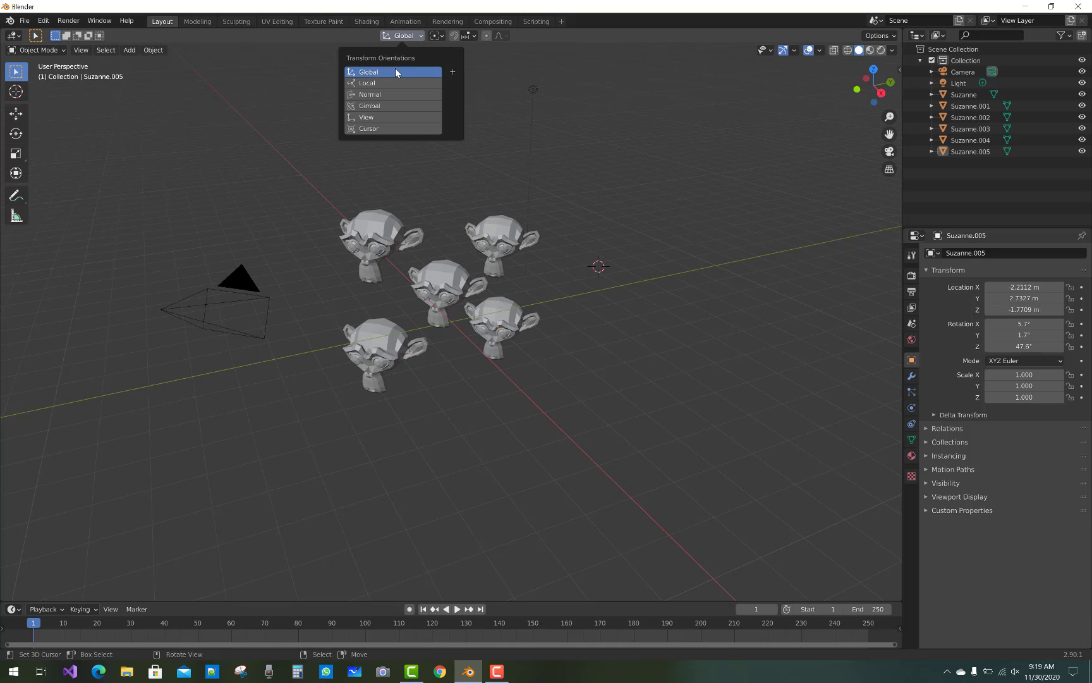
{"action": "left_click", "coordinate": [395, 72]}
{"action": "left_click", "coordinate": [528, 99]}
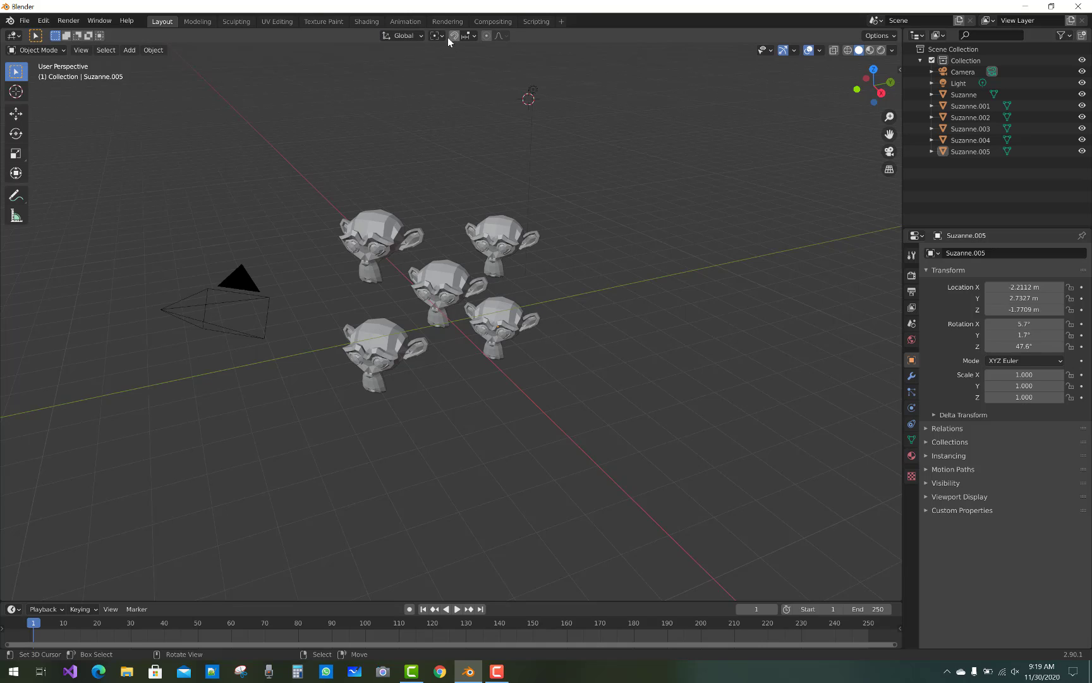
Box-select all the monkeys and the light and freely rotate them three times around their bounding box center
{"action": "left_click_drag", "start_coordinate": [286, 164], "coordinate": [594, 417]}
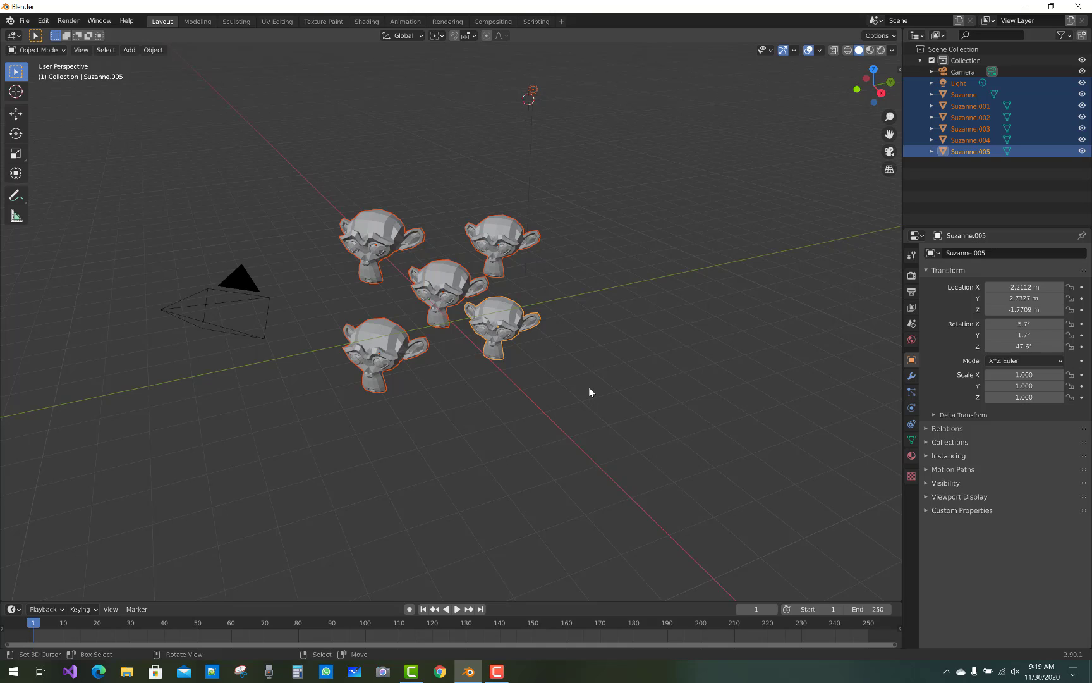
{"action": "key", "text": "r"}
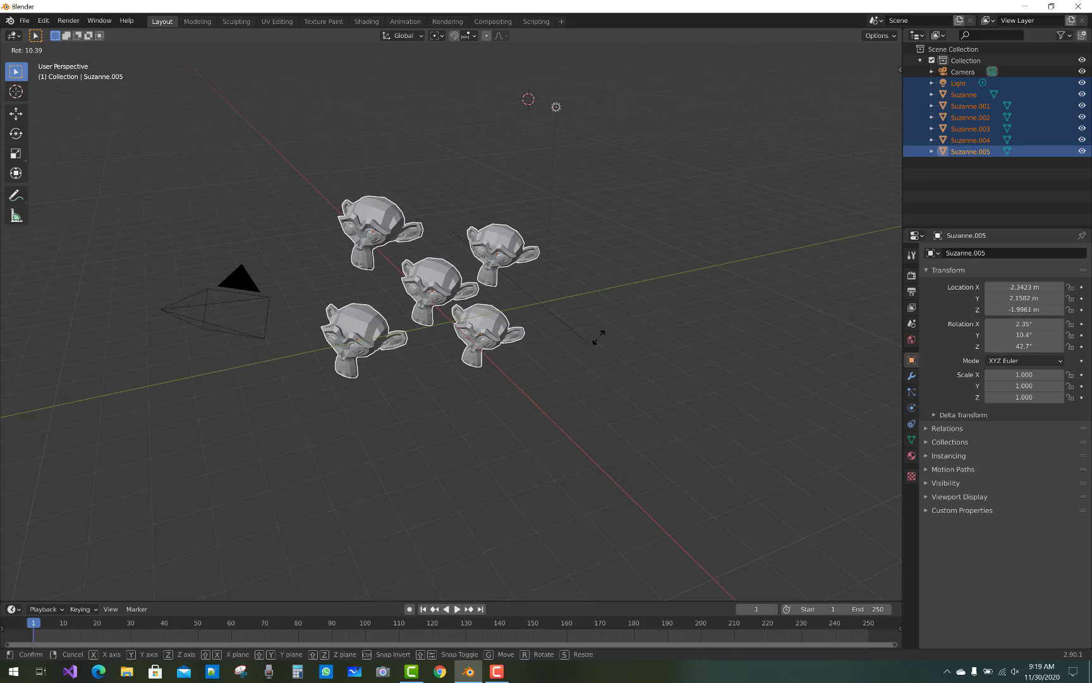
{"action": "left_click", "coordinate": [623, 302]}
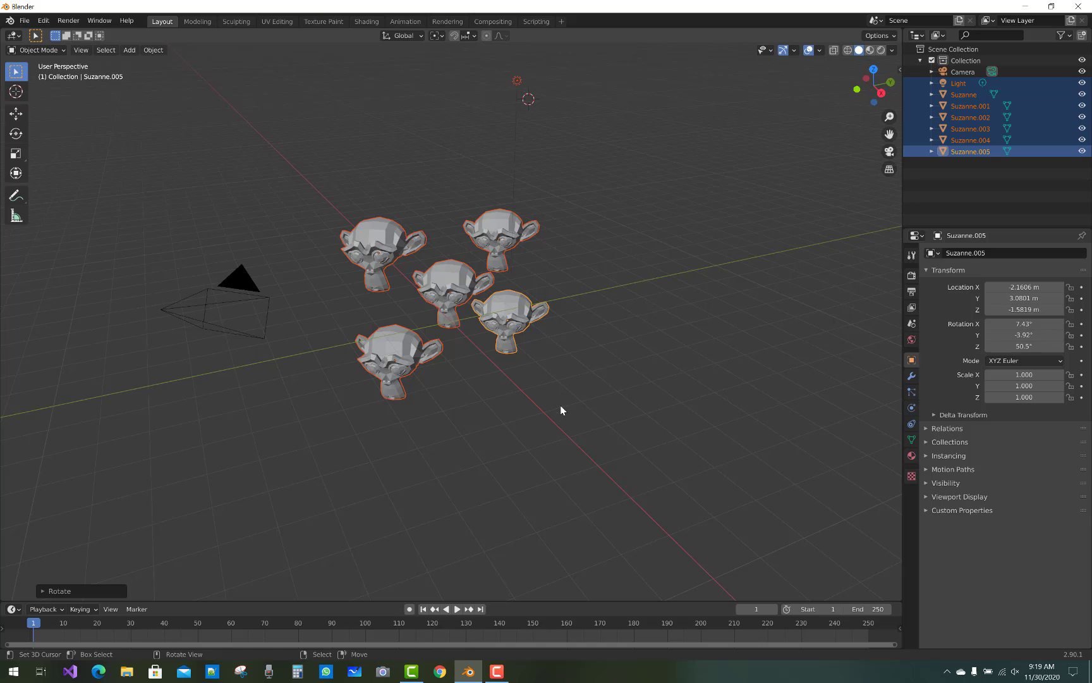
{"action": "key", "text": "r"}
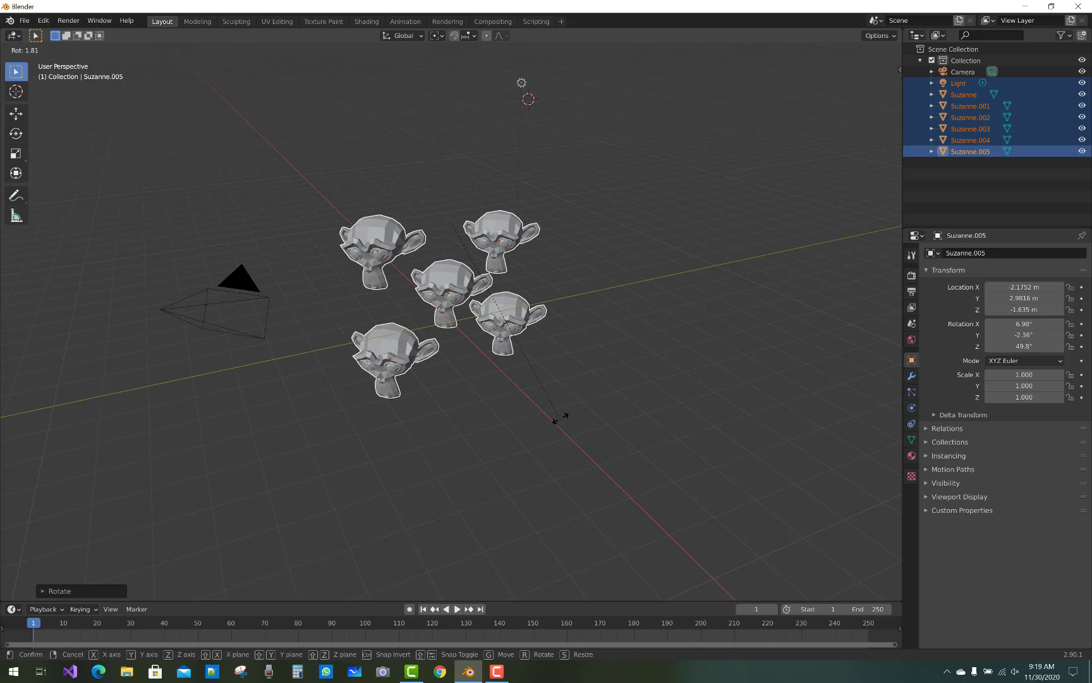
{"action": "left_click", "coordinate": [557, 419]}
{"action": "key", "text": "r"}
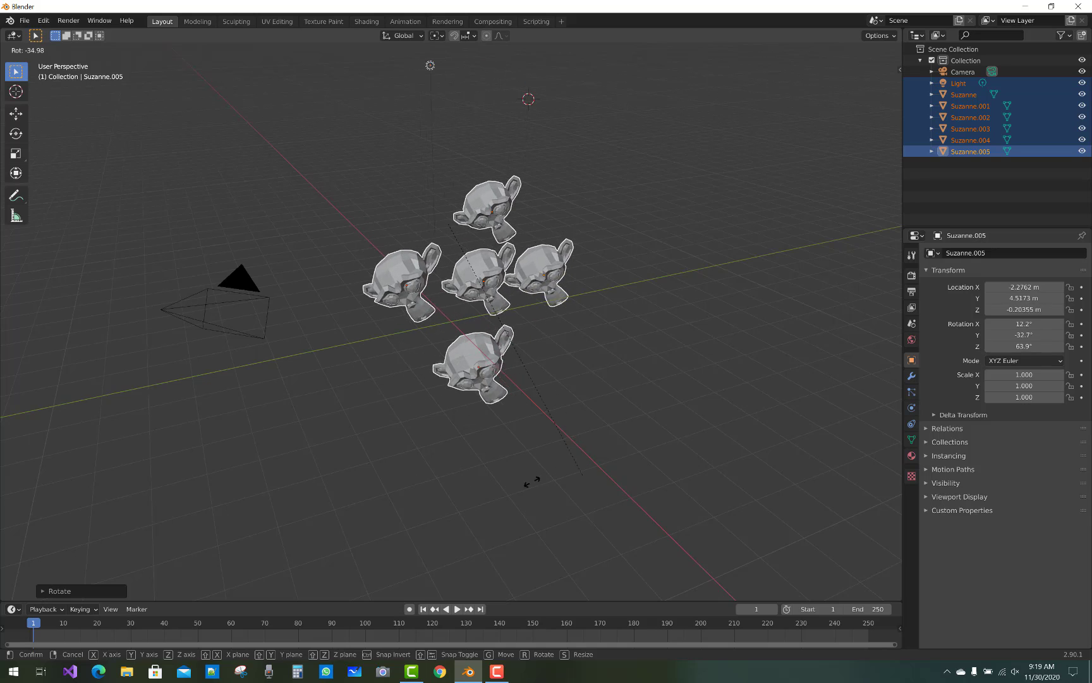
{"action": "left_click", "coordinate": [403, 487]}
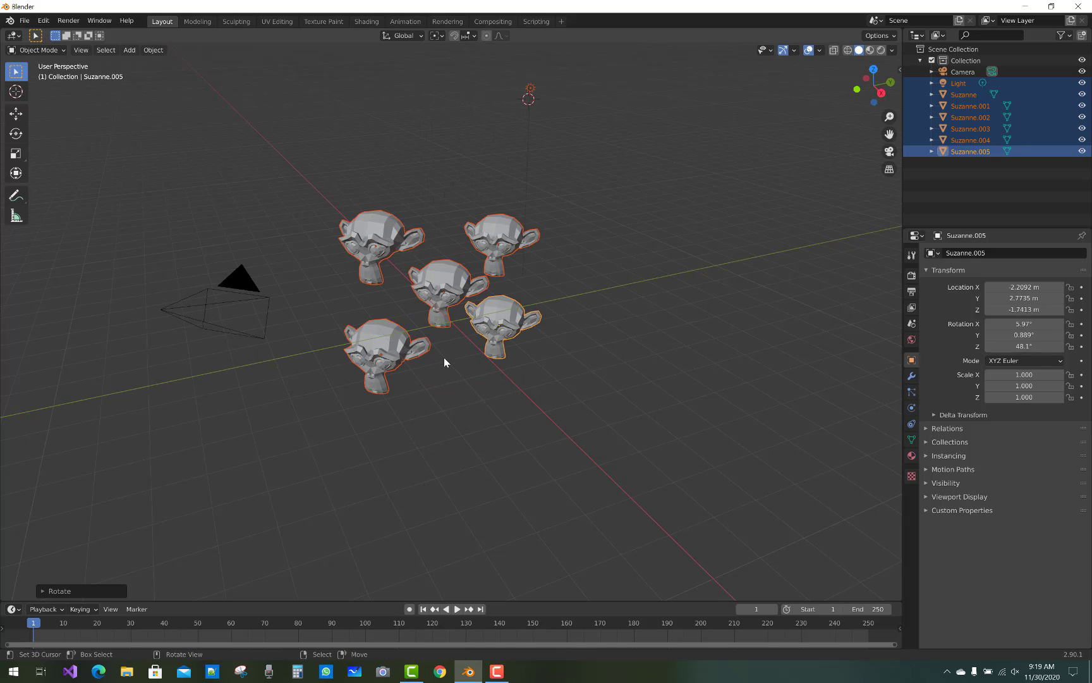
Move the selected group about 5.9 m, mostly toward positive Y, and rotate it around its bounding box center
{"action": "key", "text": "g"}
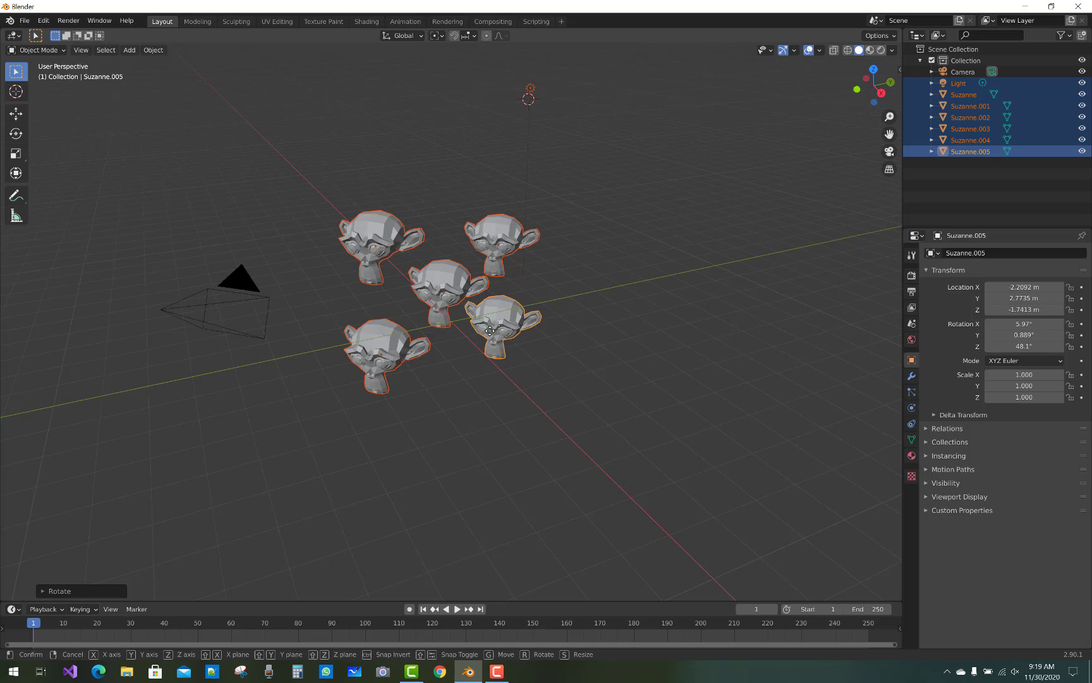
{"action": "left_click", "coordinate": [655, 418]}
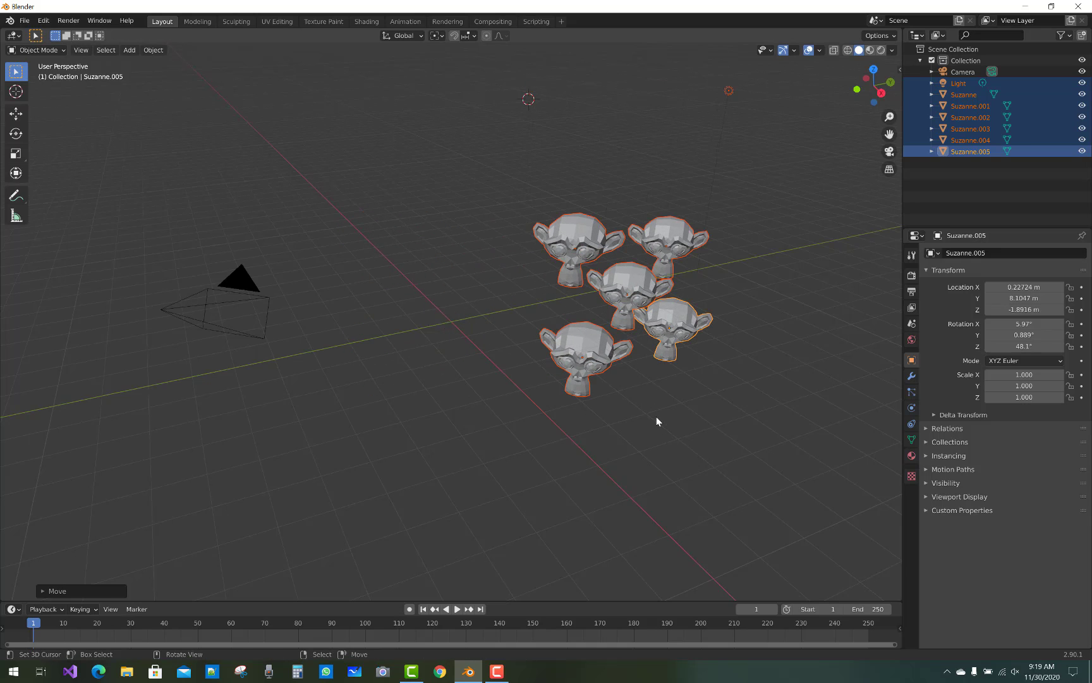
{"action": "key", "text": "r"}
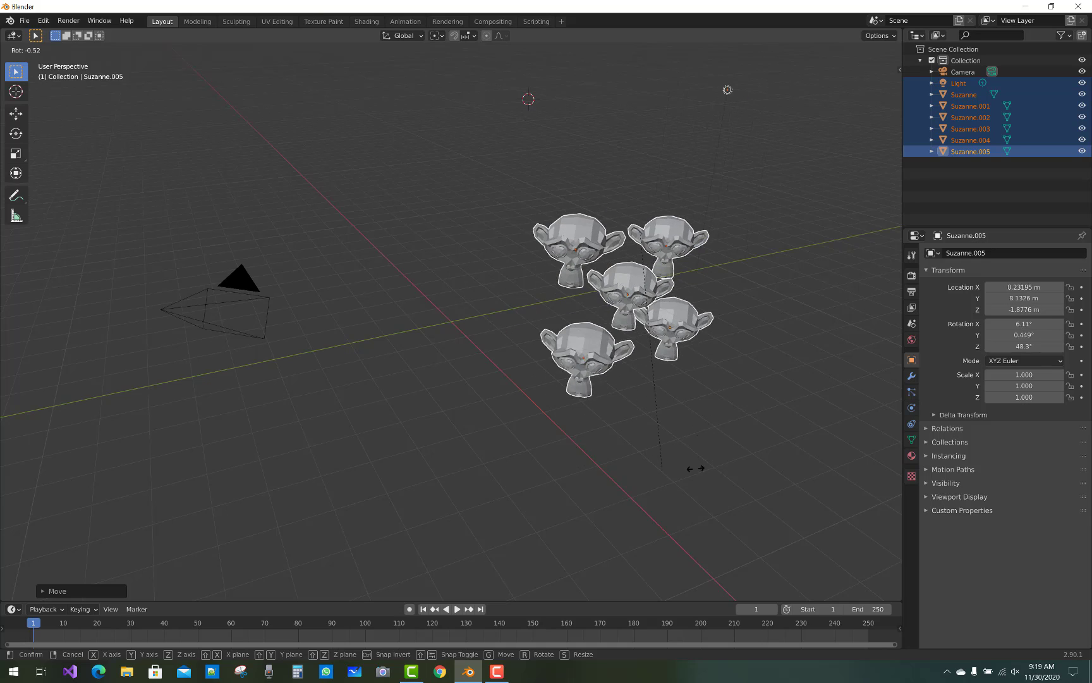
{"action": "left_click", "coordinate": [607, 475]}
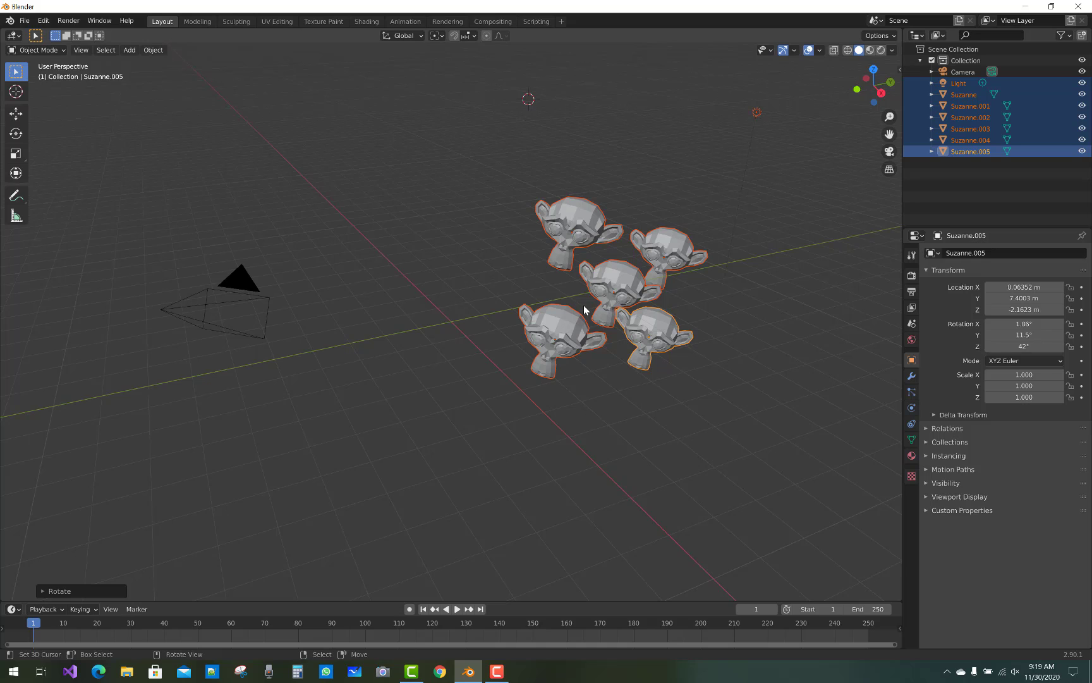
Scale the selected group uniformly by about 1.41 around its bounding box center
{"action": "key", "text": "s"}
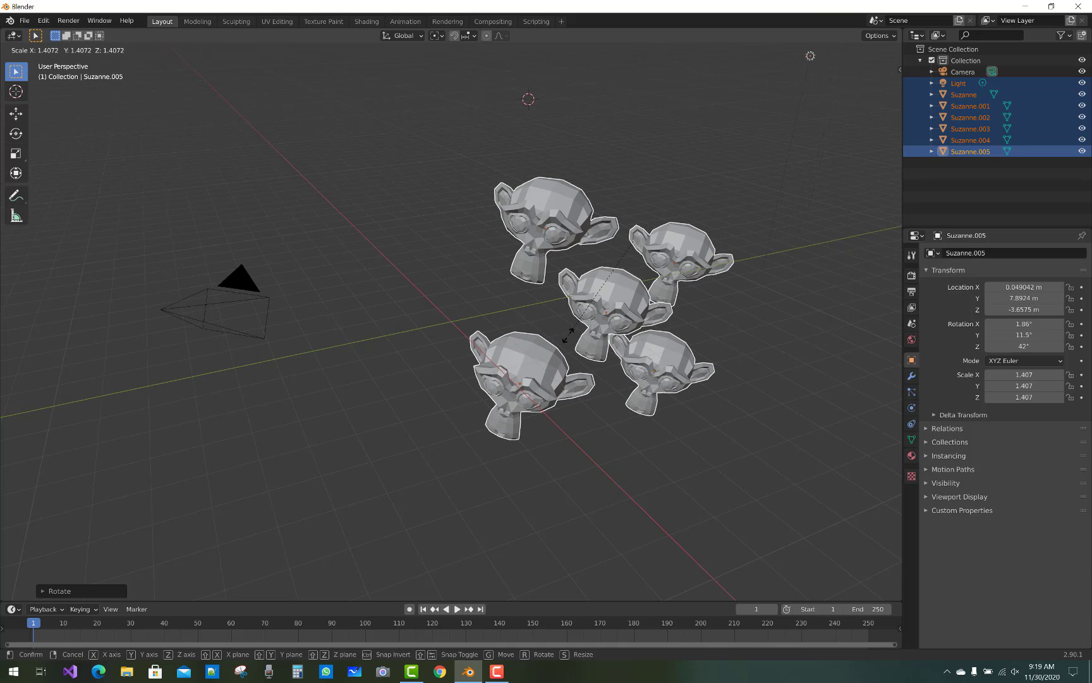
{"action": "left_click", "coordinate": [569, 335]}
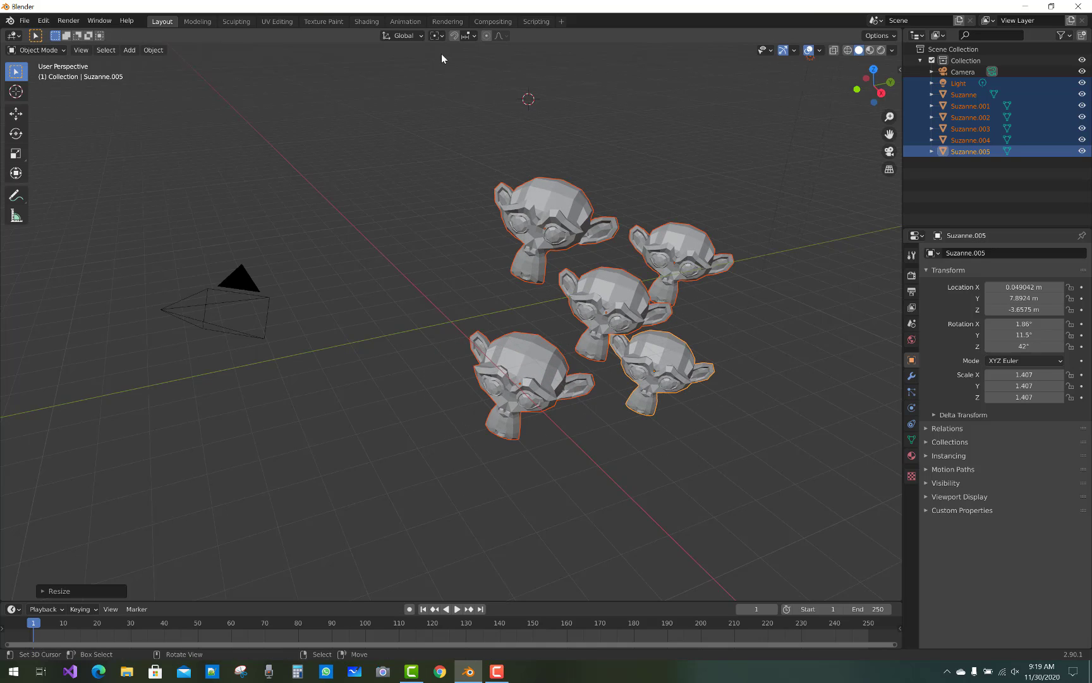
Set the pivot point to 3D Cursor, place the cursor between the camera and the monkeys, and rotate the group around it
{"action": "left_click", "coordinate": [440, 37]}
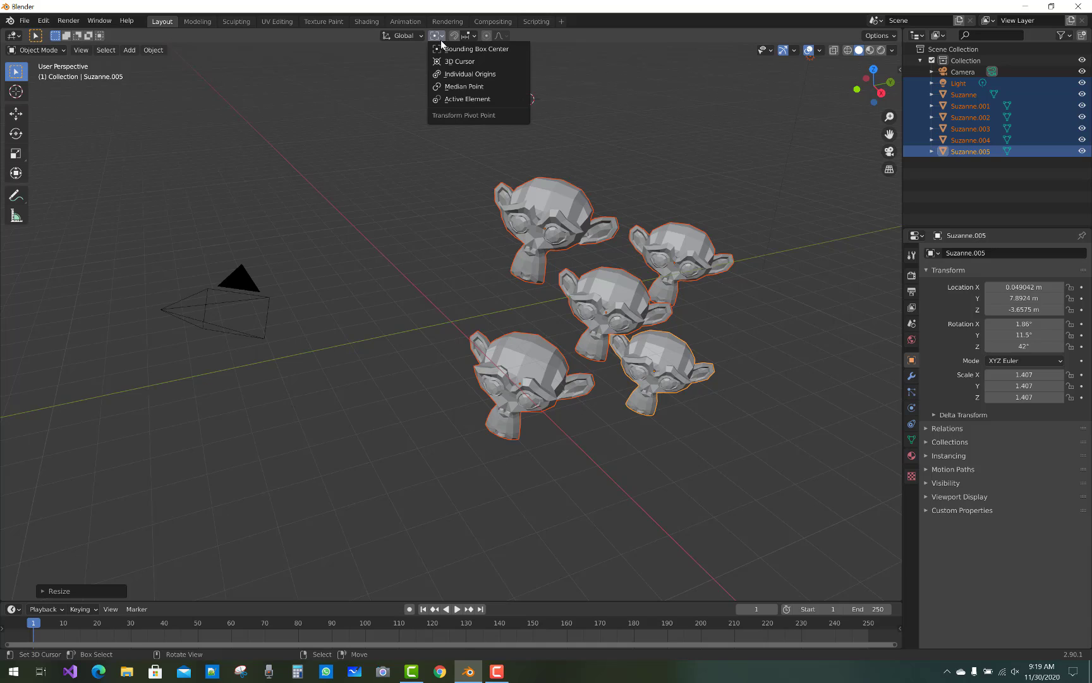
{"action": "left_click", "coordinate": [448, 62]}
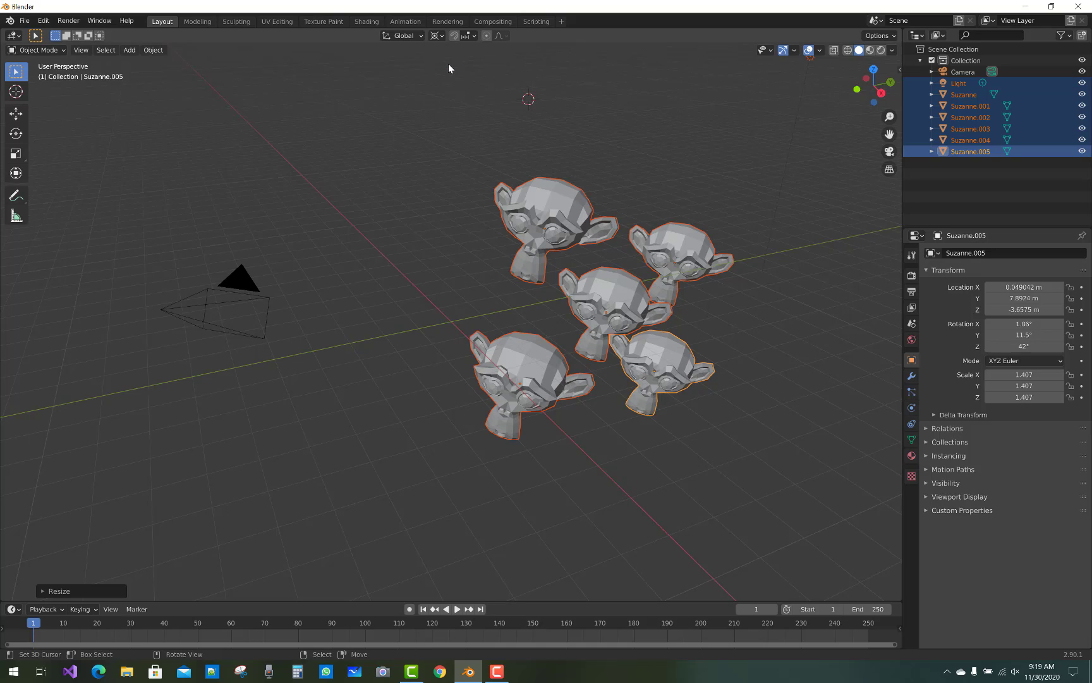
{"action": "right_click", "coordinate": [328, 277], "text": "shift"}
{"action": "key", "text": "r"}
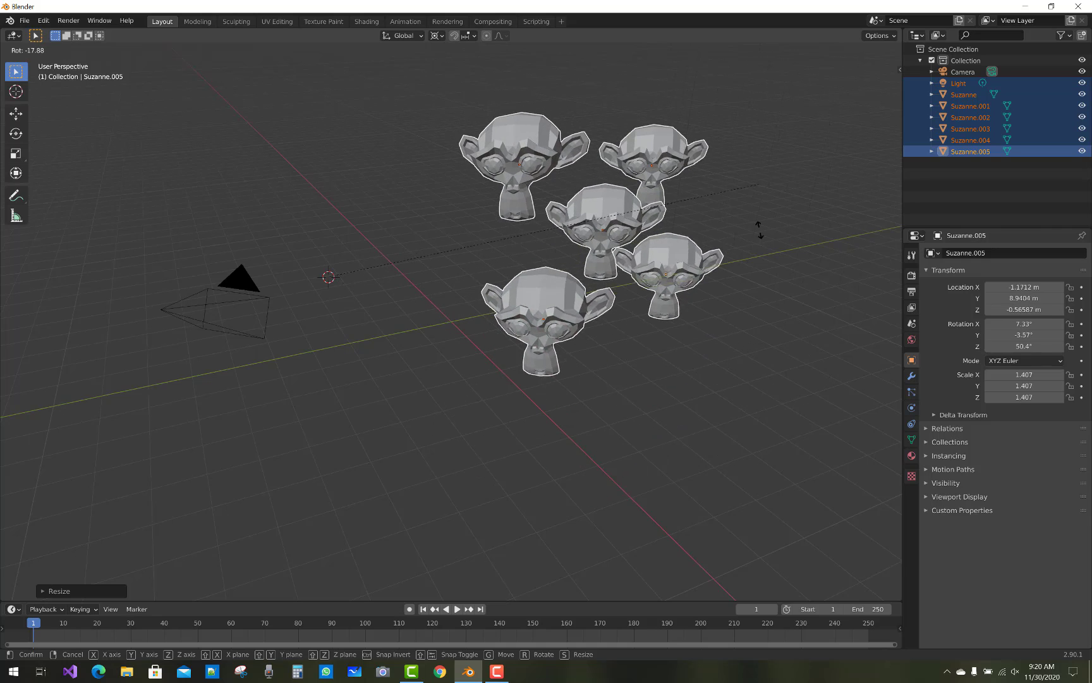
{"action": "left_click", "coordinate": [764, 294]}
Place the 3D cursor below and to the left of the monkeys and rotate the group around it
{"action": "right_click", "coordinate": [424, 510], "text": "shift"}
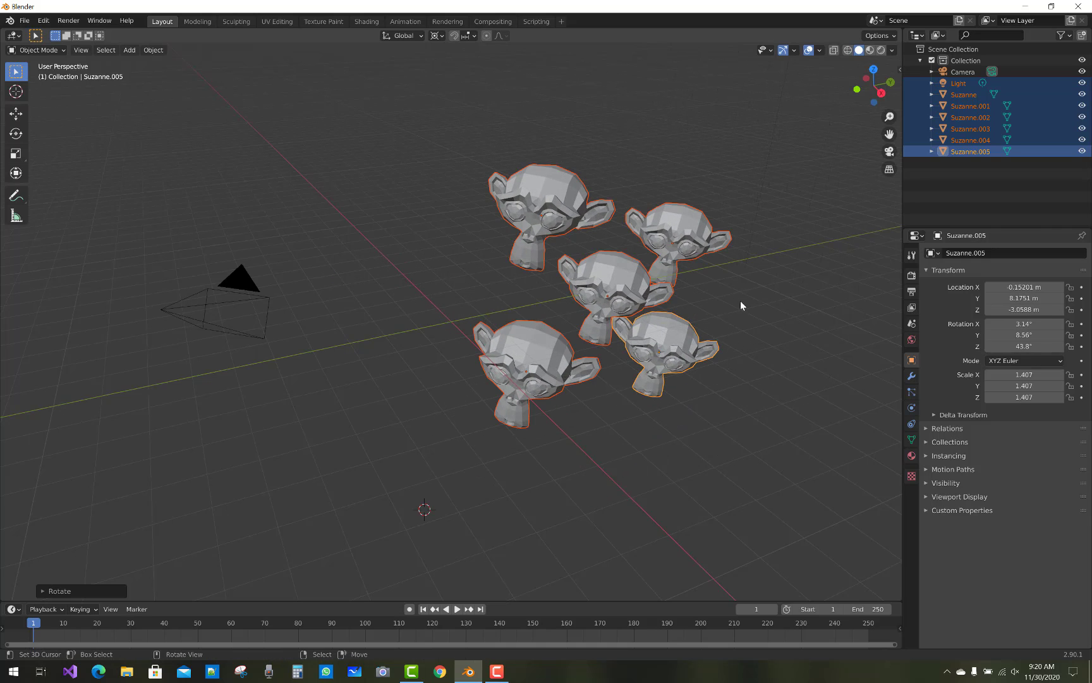
{"action": "key", "text": "r"}
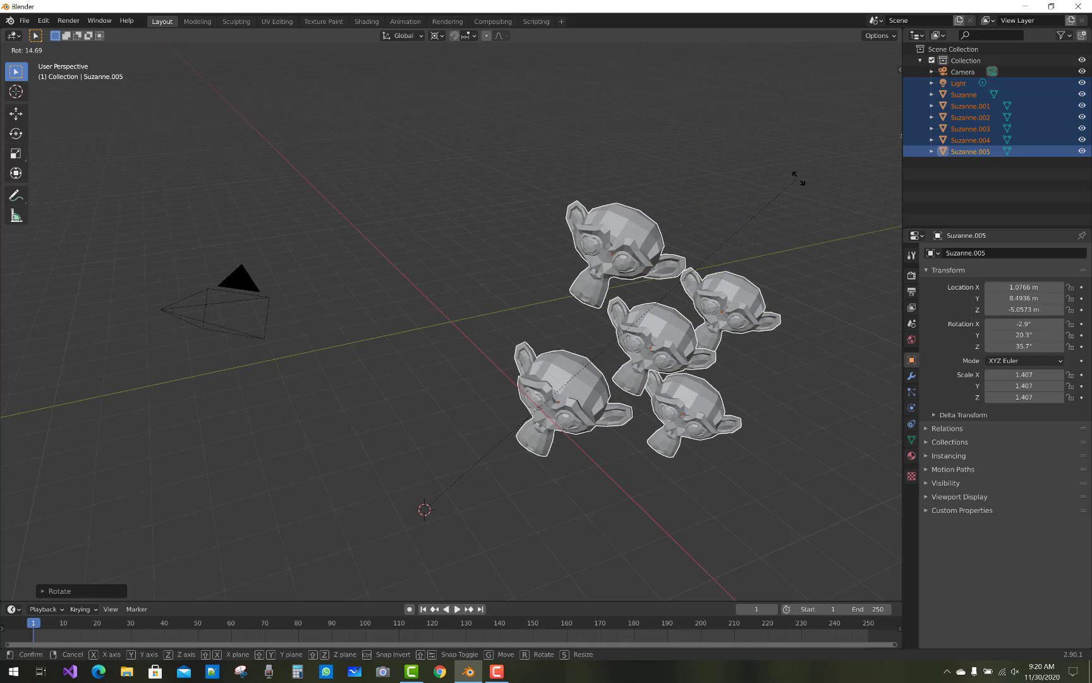
{"action": "left_click", "coordinate": [688, 175]}
Place the 3D cursor to the right of the monkeys, and rotate the group and scale it by about 1.05 around that point
{"action": "right_click", "coordinate": [846, 359], "text": "shift"}
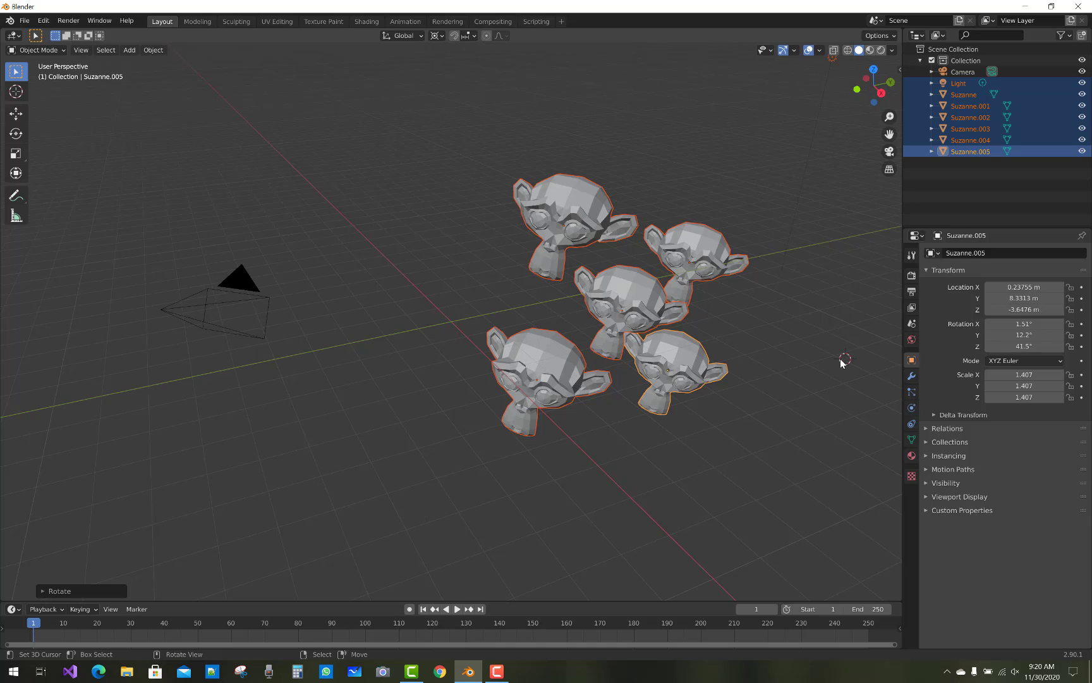
{"action": "key", "text": "r"}
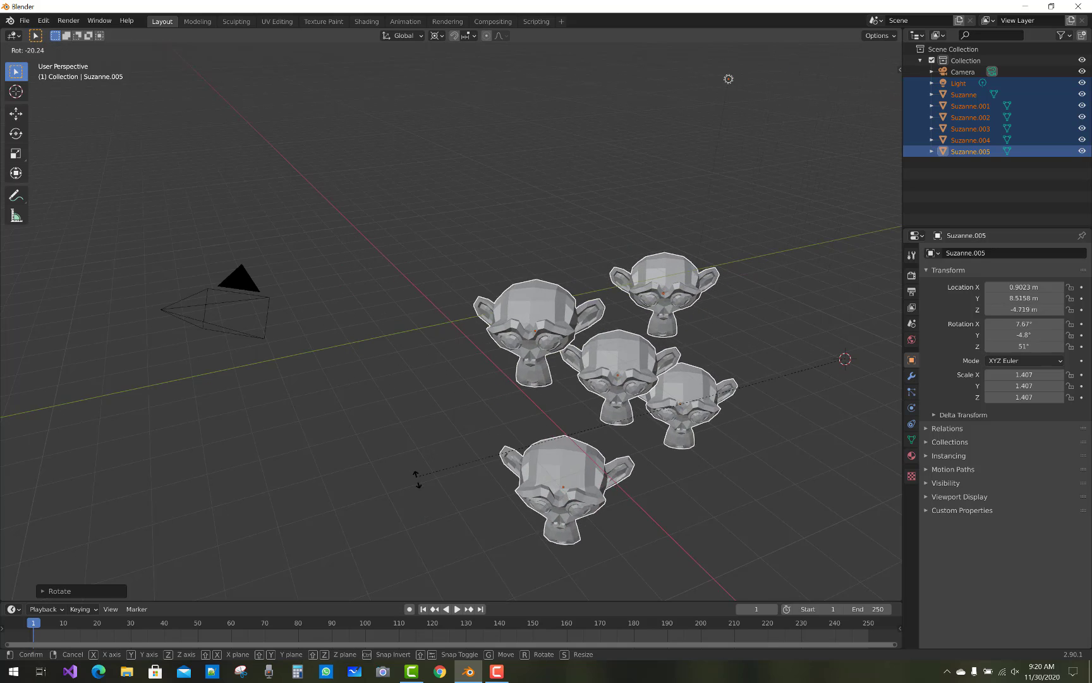
{"action": "left_click", "coordinate": [387, 355]}
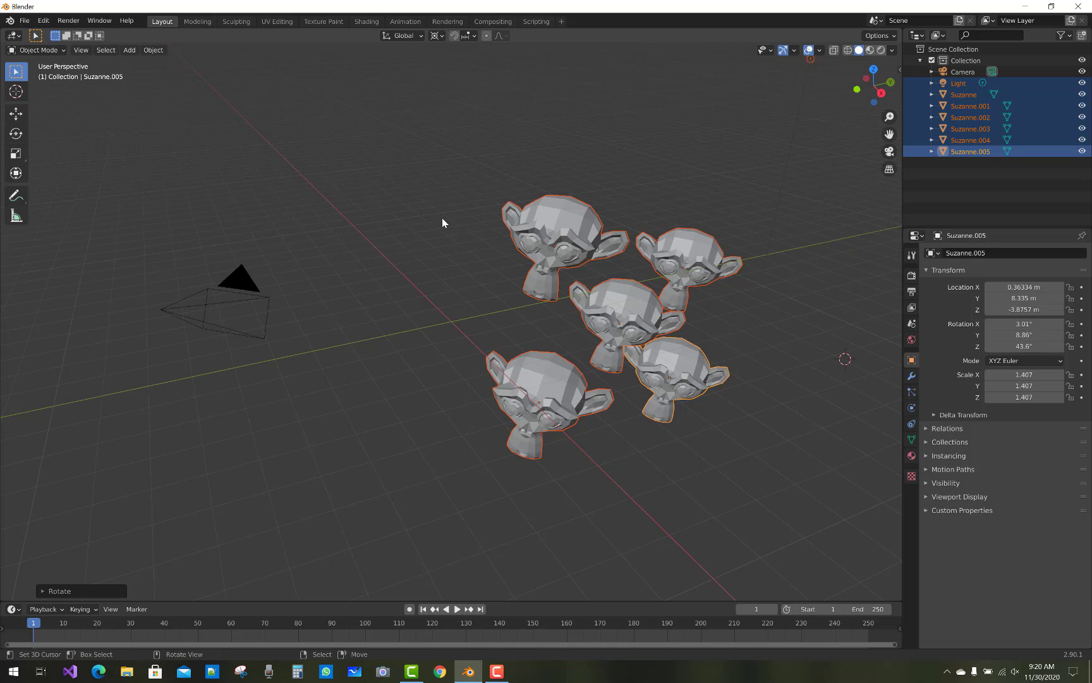
{"action": "key", "text": "s"}
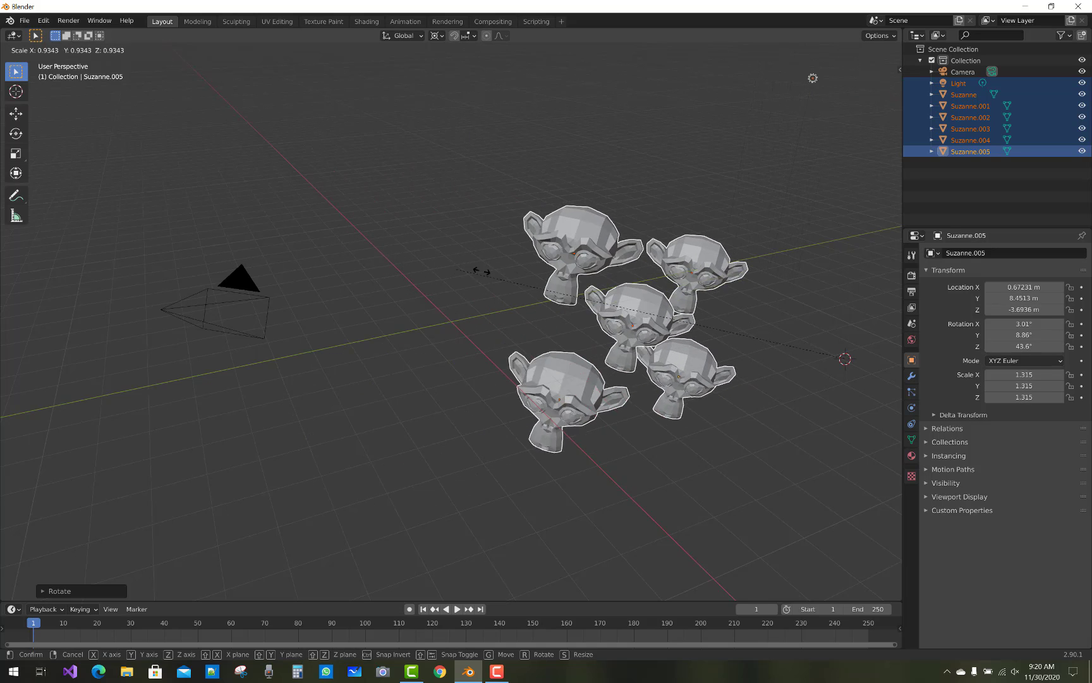
{"action": "left_click", "coordinate": [405, 268]}
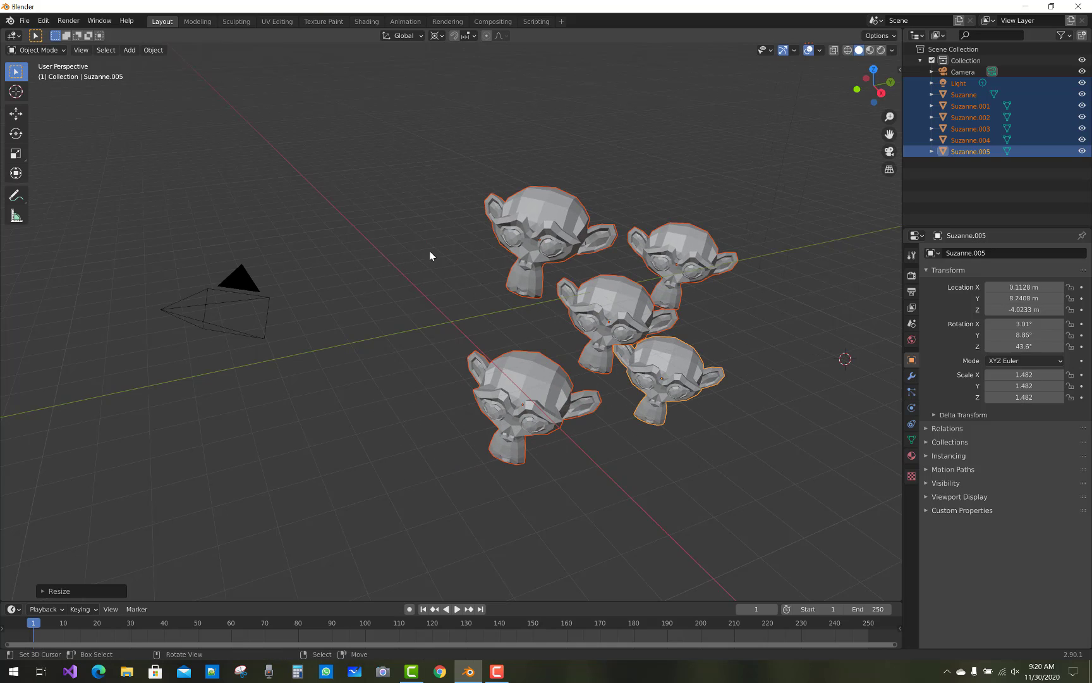
Rotate each selected object around its own origin, using the Individual Origins pivot point and Local orientation
{"action": "left_click", "coordinate": [441, 37]}
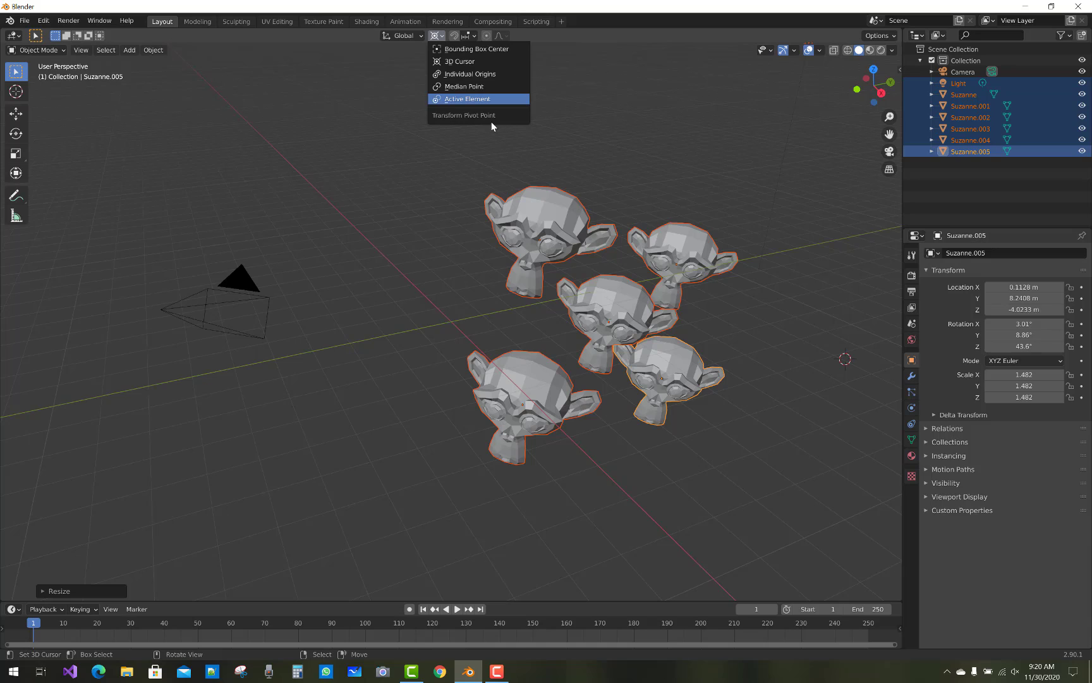
{"action": "left_click", "coordinate": [474, 77]}
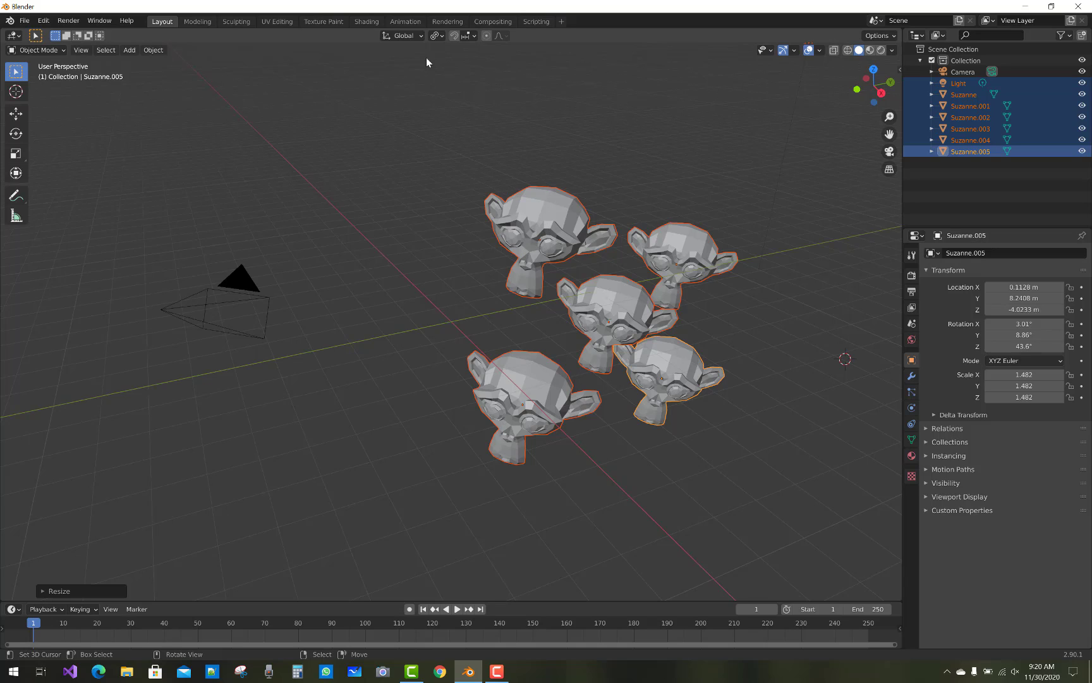
{"action": "left_click", "coordinate": [414, 35]}
{"action": "left_click", "coordinate": [396, 85]}
{"action": "key", "text": "r"}
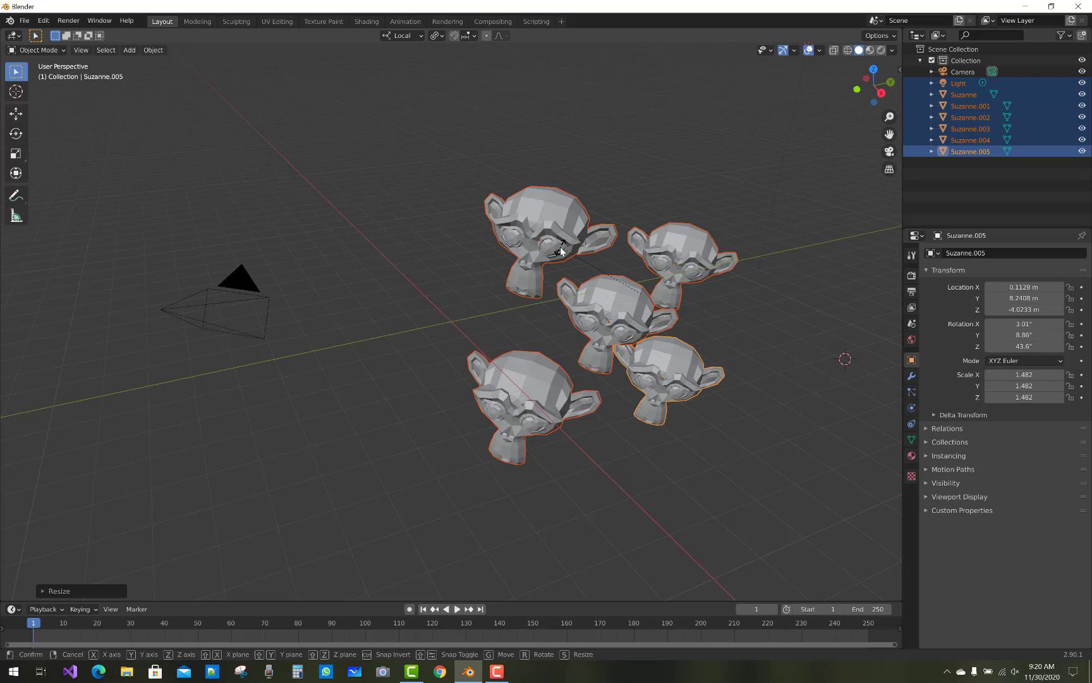
{"action": "left_click", "coordinate": [552, 230]}
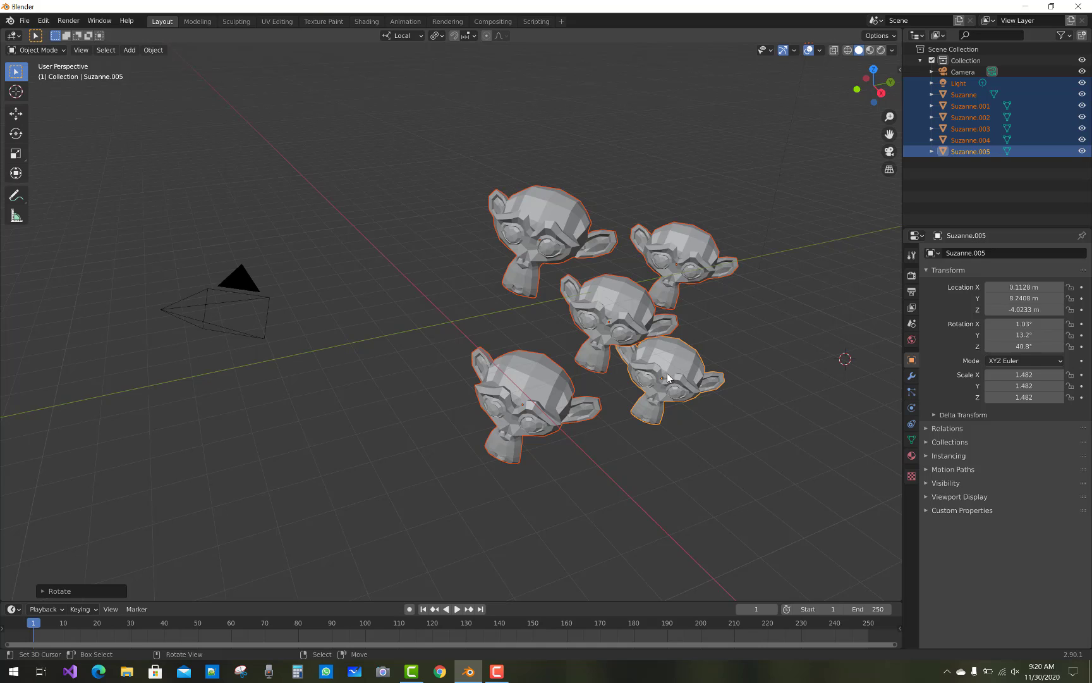
Rotate the selected monkeys in place about their individual origins until the heads are nearly upright
{"action": "key", "text": "r"}
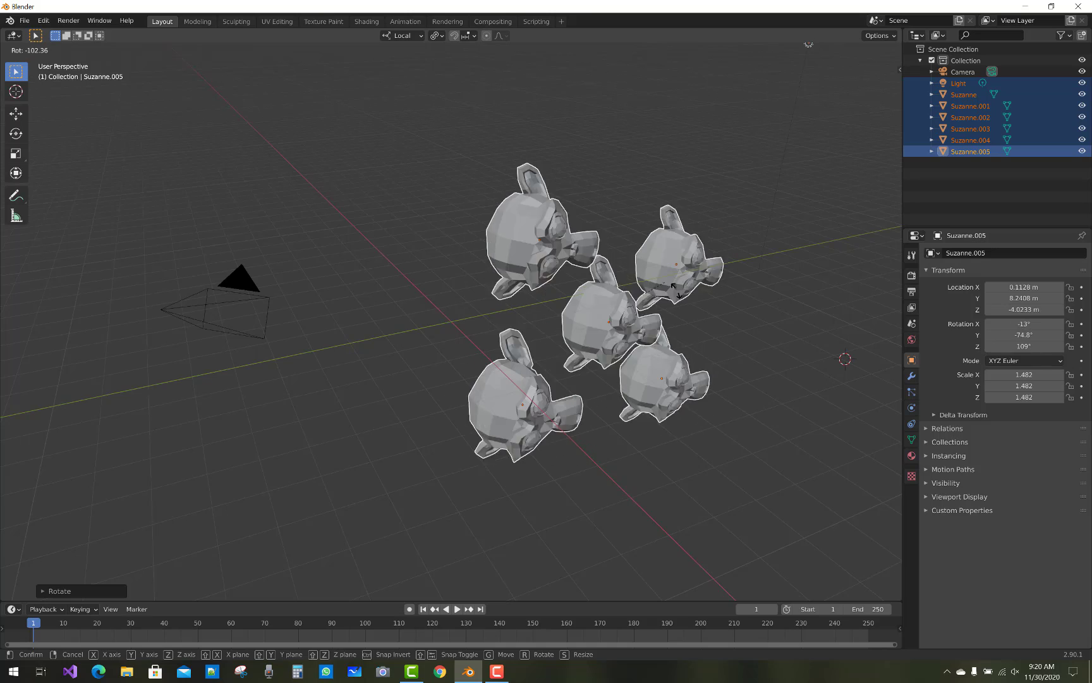
{"action": "left_click", "coordinate": [686, 353]}
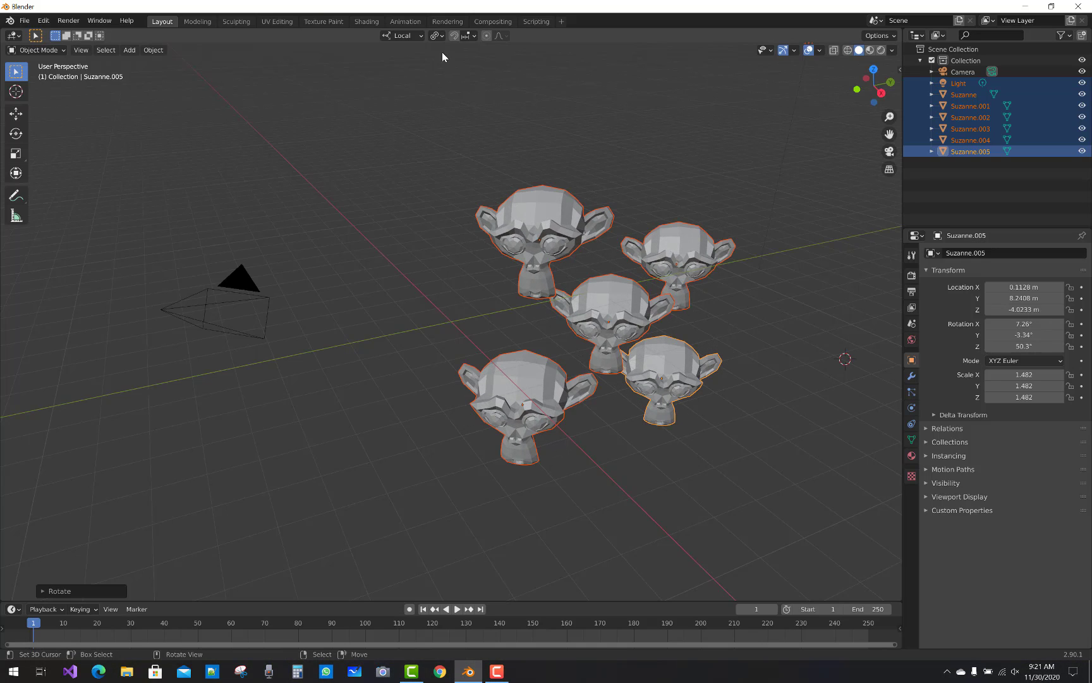
Set the transform pivot point to Active Element and the transform orientation to Global
{"action": "left_click", "coordinate": [440, 36]}
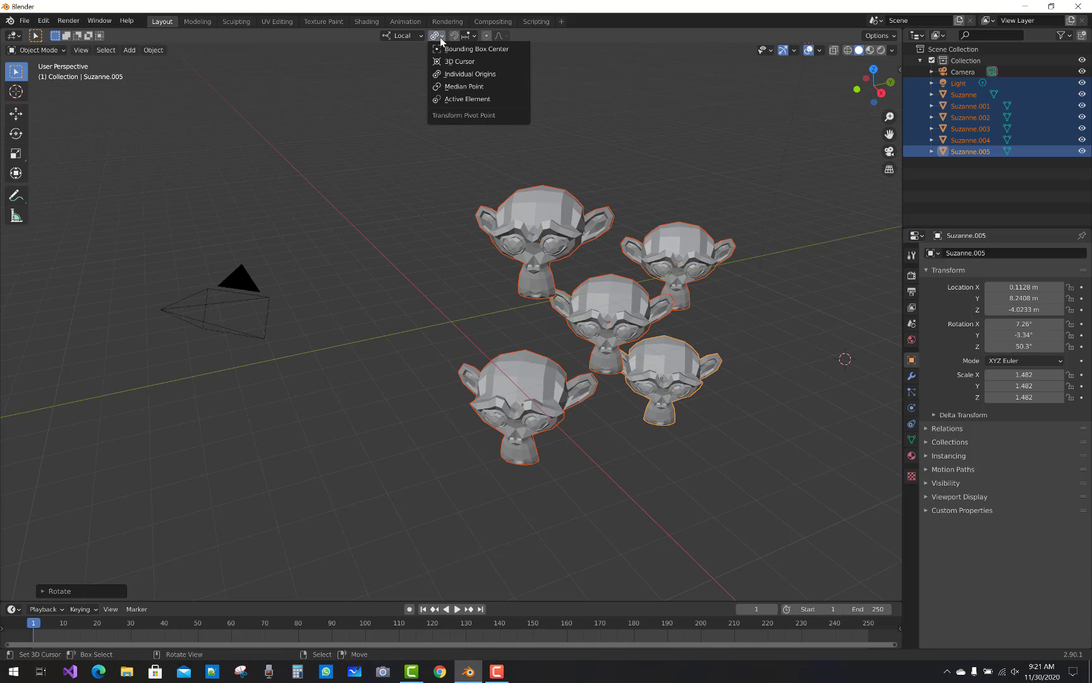
{"action": "left_click", "coordinate": [456, 102]}
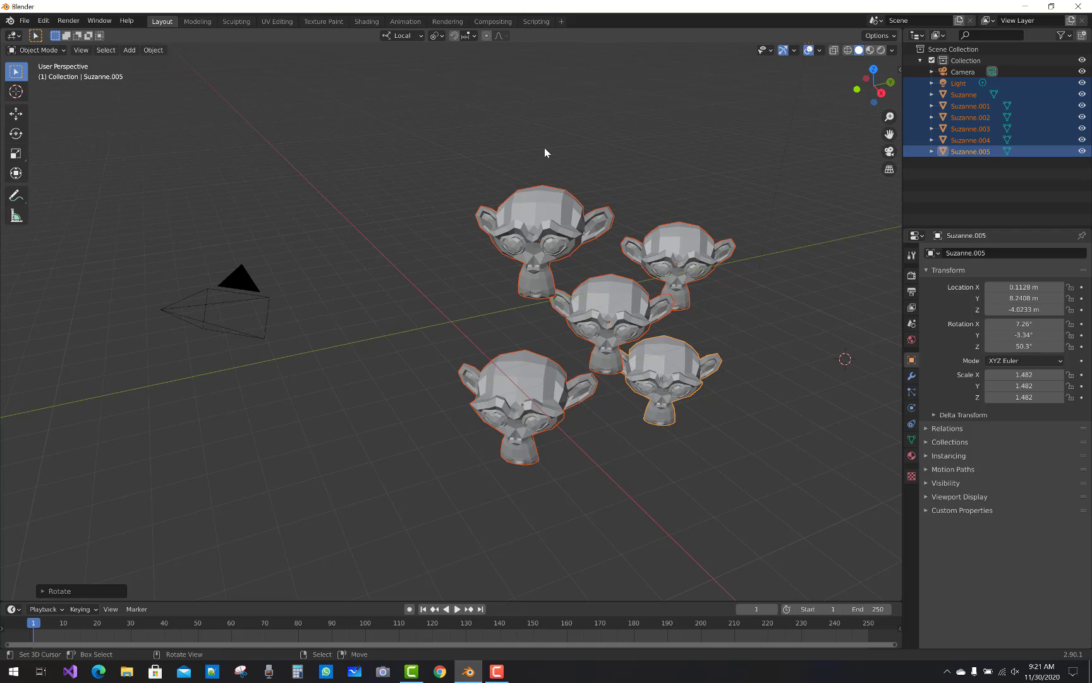
{"action": "left_click", "coordinate": [419, 38]}
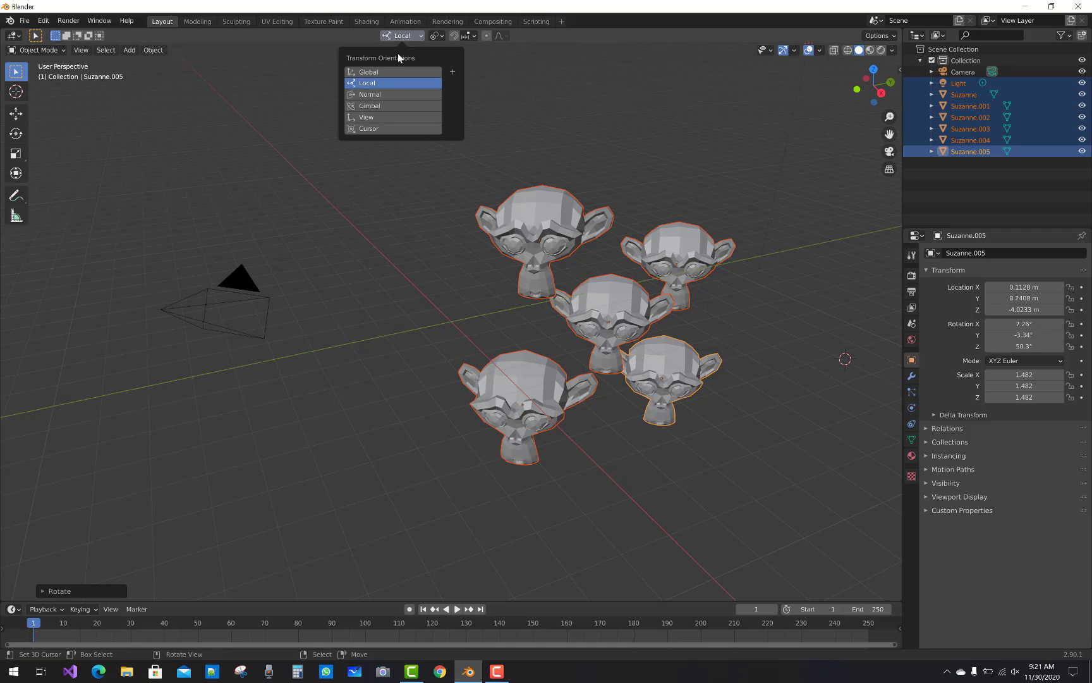
{"action": "left_click", "coordinate": [384, 72]}
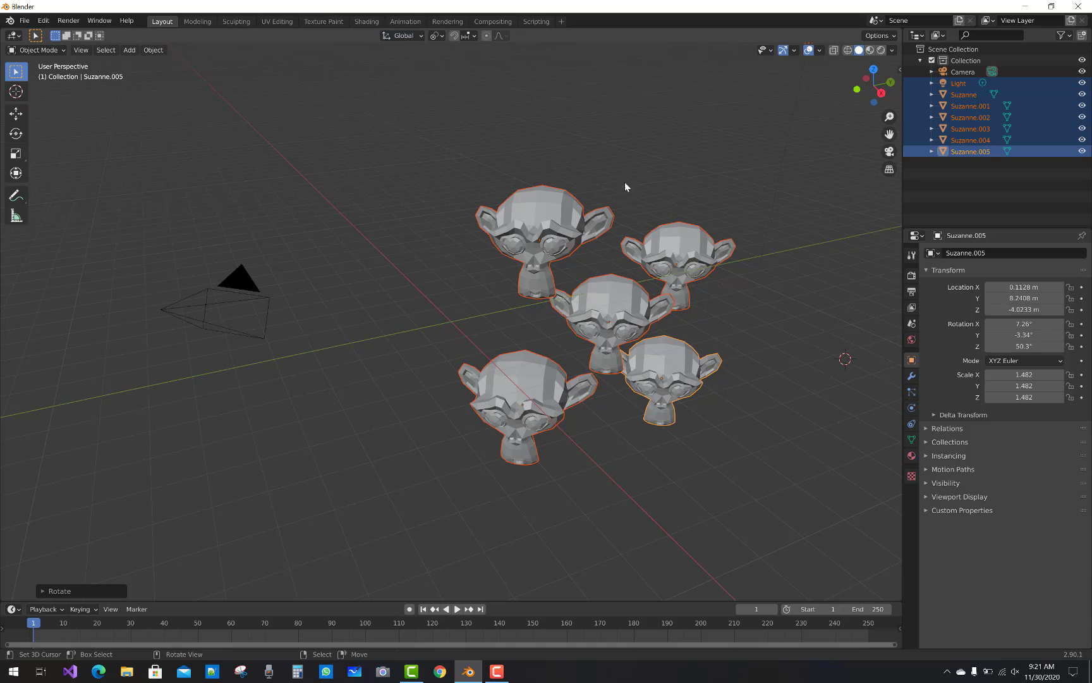
Place the 3D cursor between the camera and the monkeys, and duplicate the uppermost monkey to a spot beside the camera
{"action": "right_click", "coordinate": [487, 310], "text": "shift"}
{"action": "left_click", "coordinate": [539, 229]}
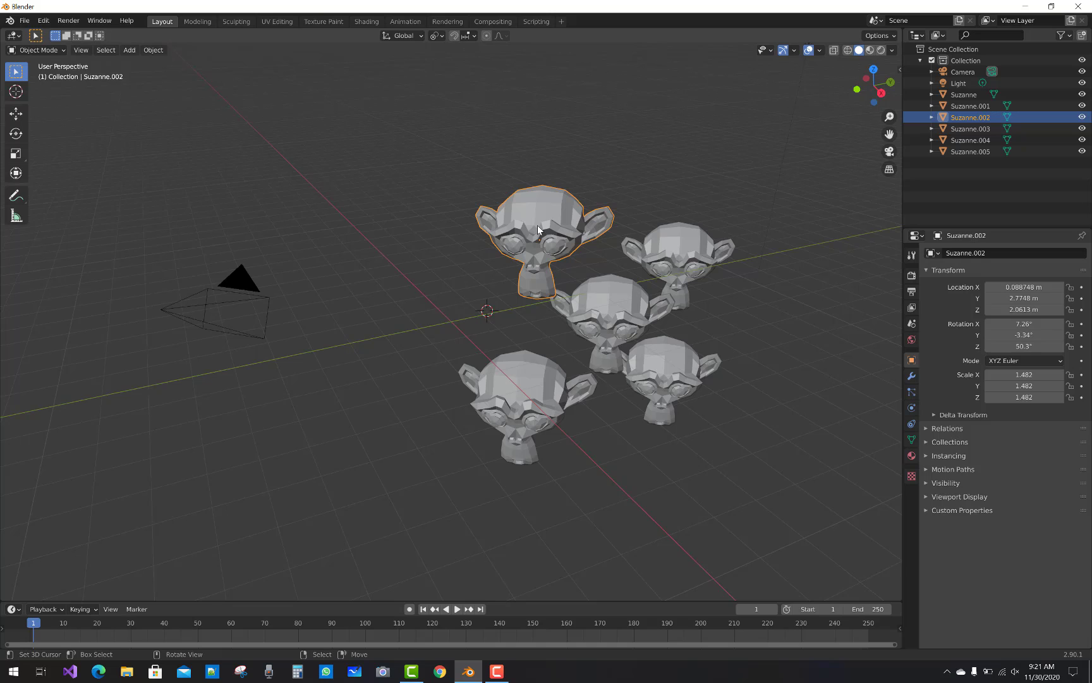
{"action": "key", "text": "shift+d"}
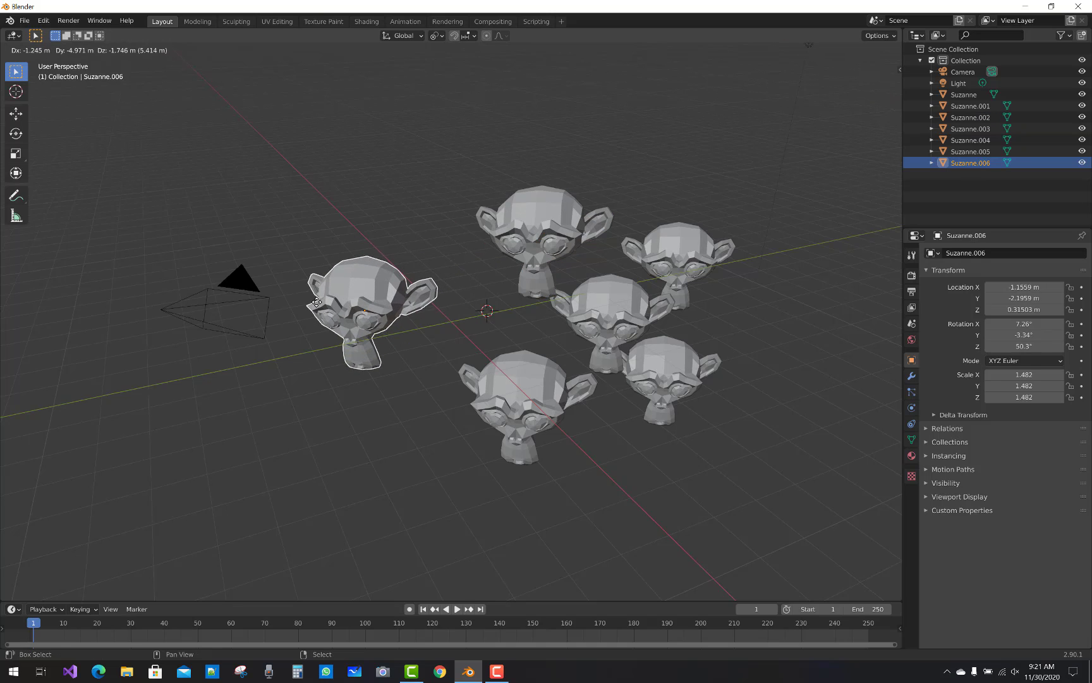
{"action": "left_click", "coordinate": [281, 309]}
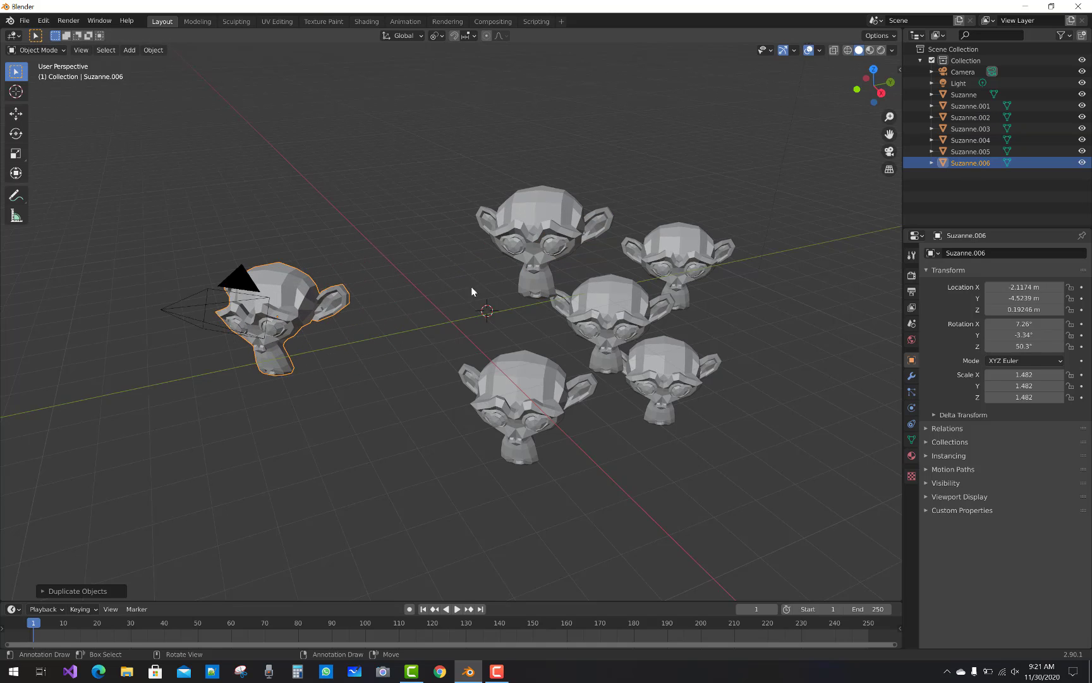
Select the camera, light and all monkeys, try rotating them around the active duplicate, and scale them around it by about 1.055
{"action": "left_click_drag", "start_coordinate": [229, 137], "coordinate": [779, 444]}
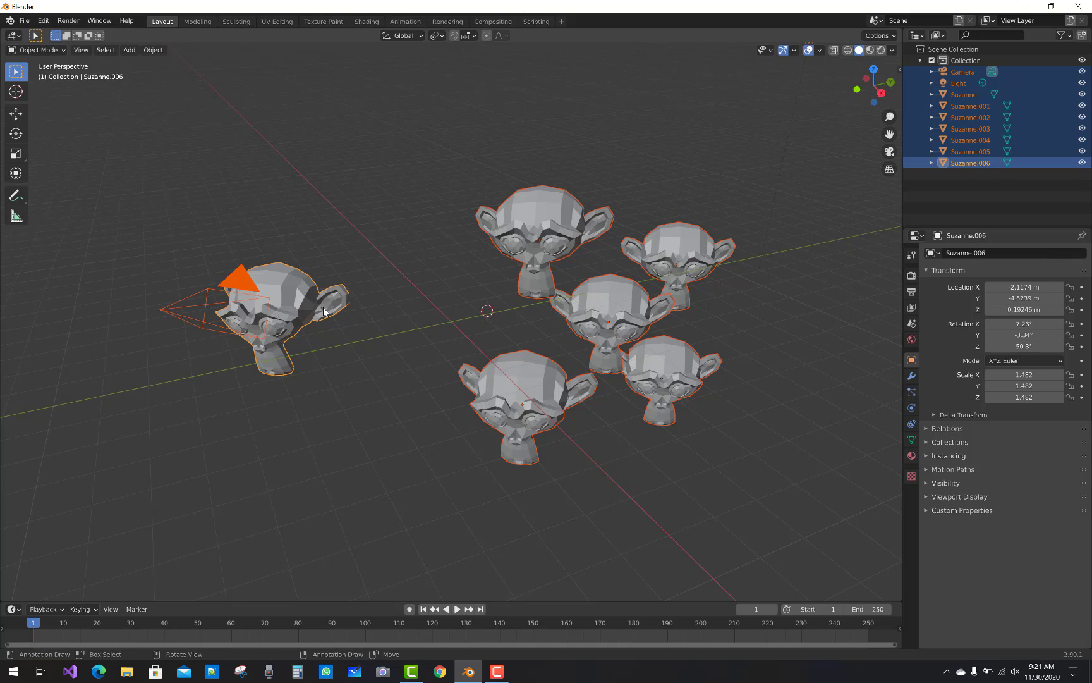
{"action": "key", "text": "r"}
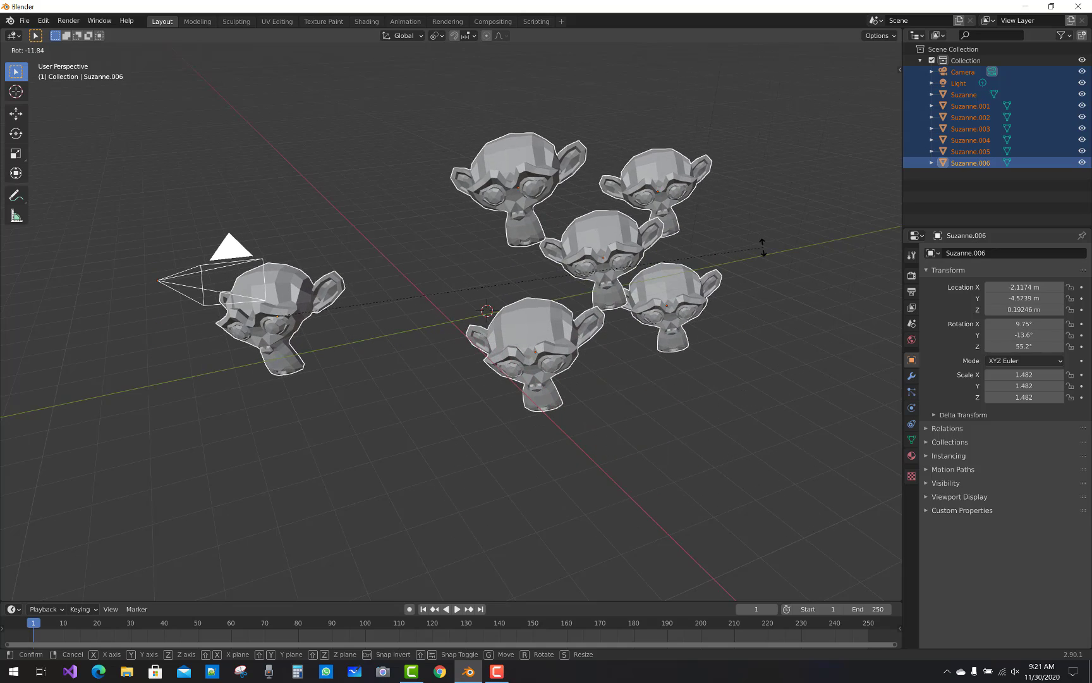
{"action": "key", "text": "s"}
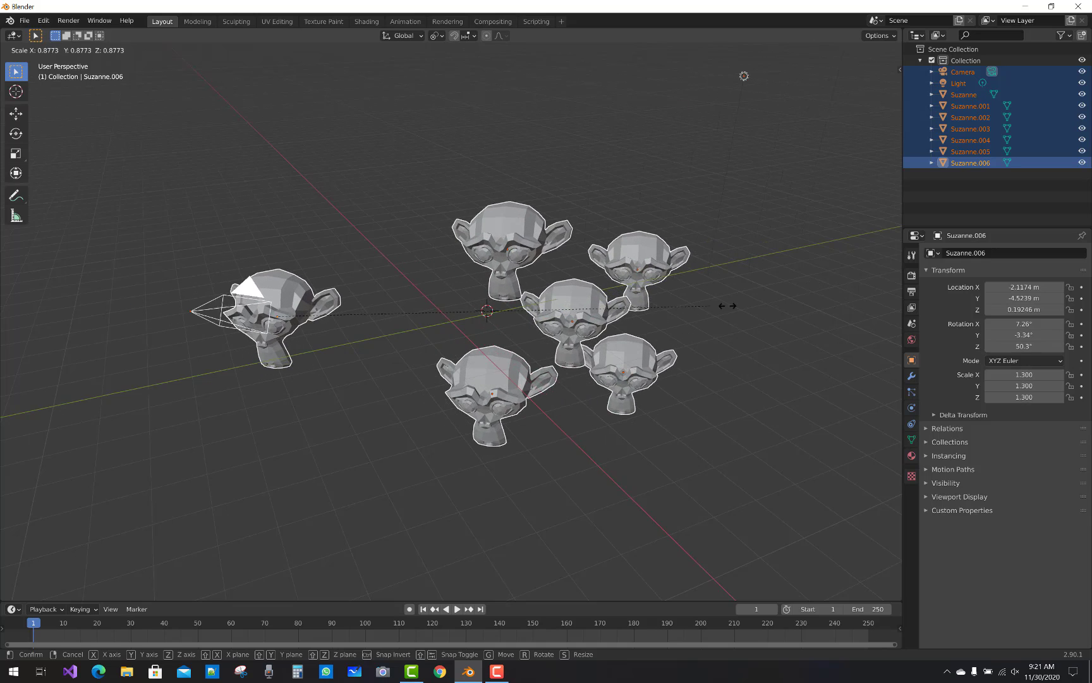
{"action": "left_click", "coordinate": [799, 306]}
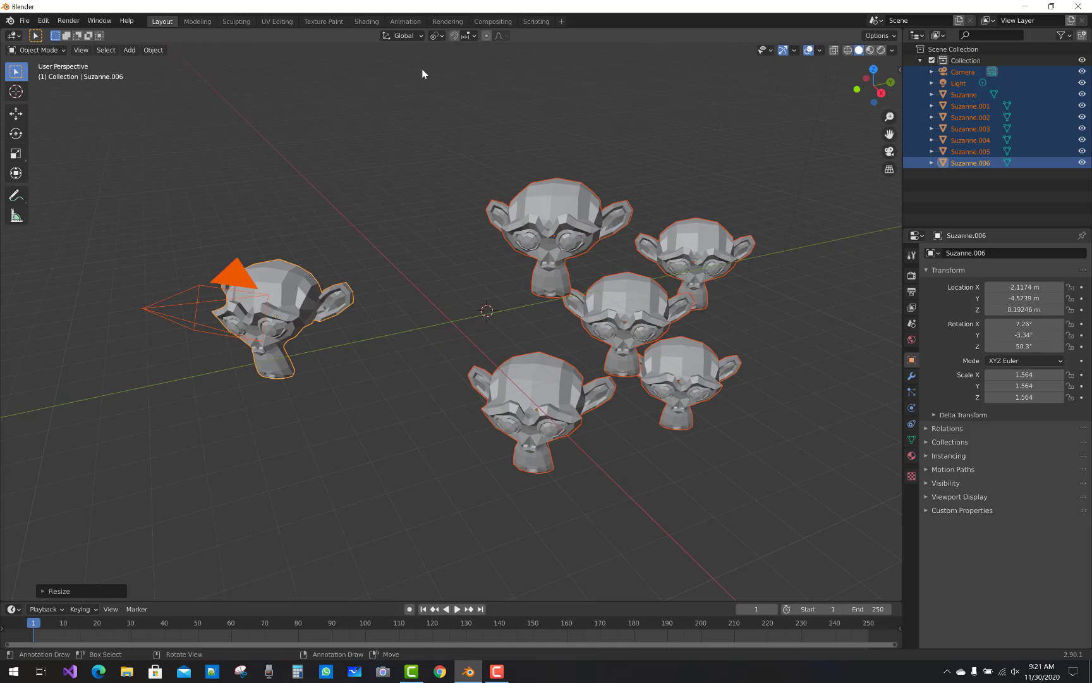
Review the transform orientation and pivot point options, and place the 3D cursor above the group of monkeys
{"action": "left_click", "coordinate": [418, 38]}
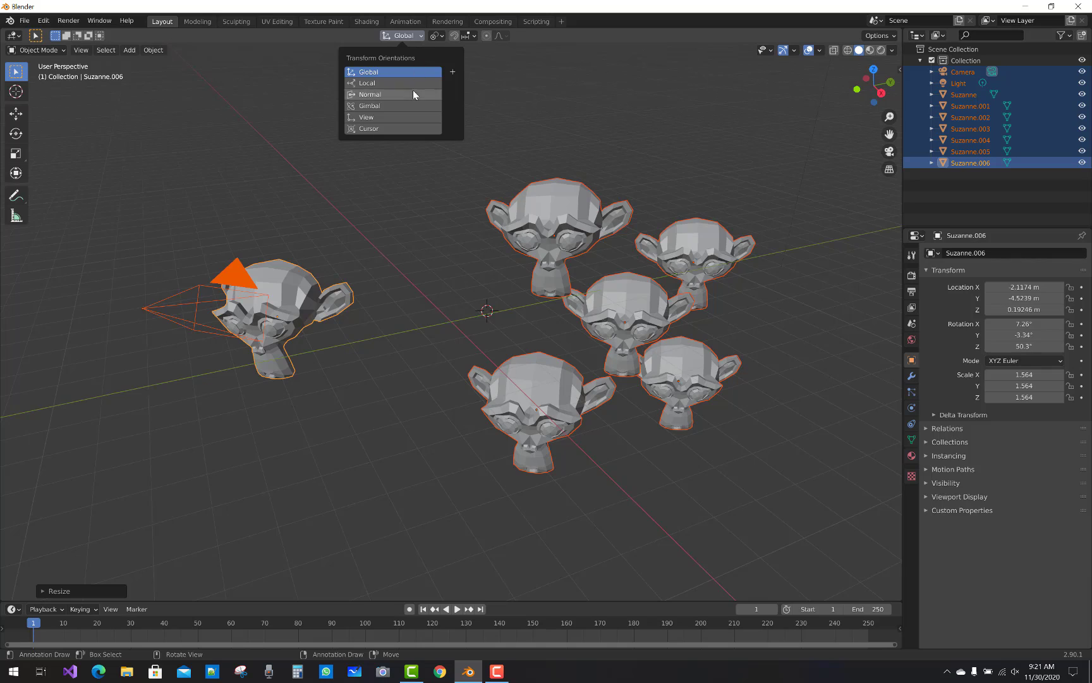
{"action": "left_click", "coordinate": [437, 36]}
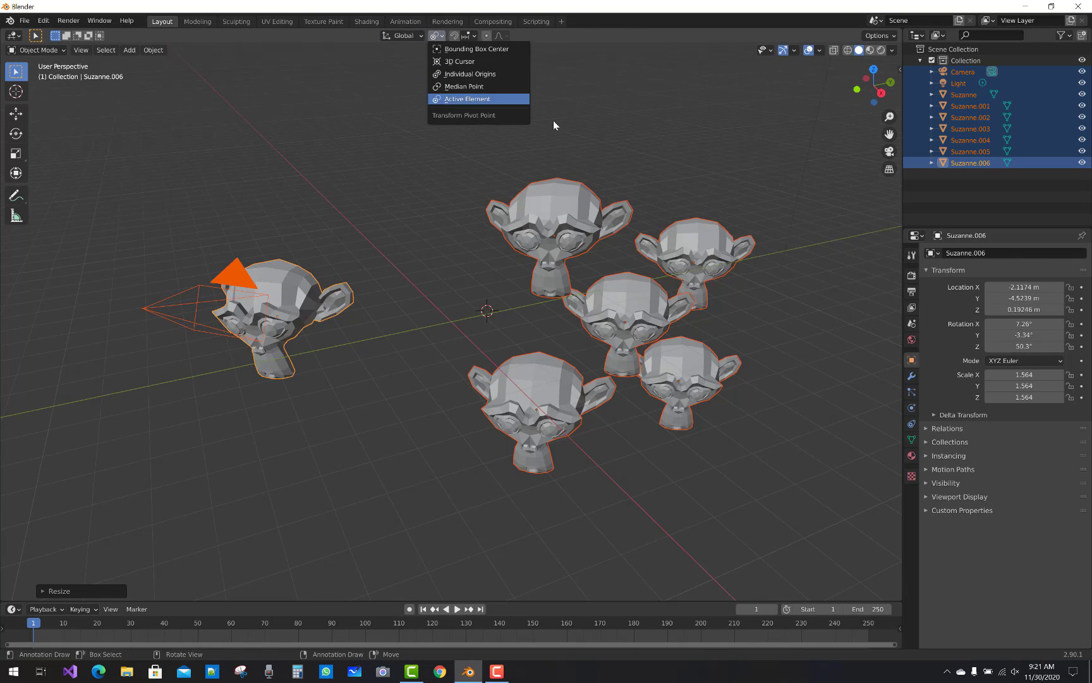
{"action": "right_click", "coordinate": [616, 121], "text": "shift"}
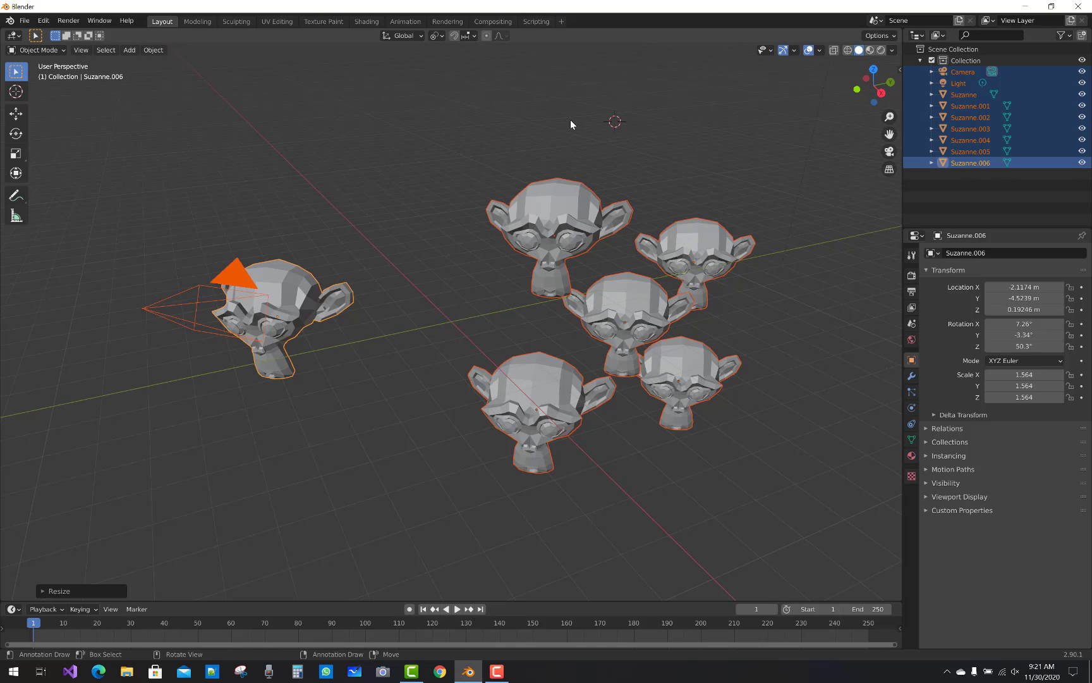